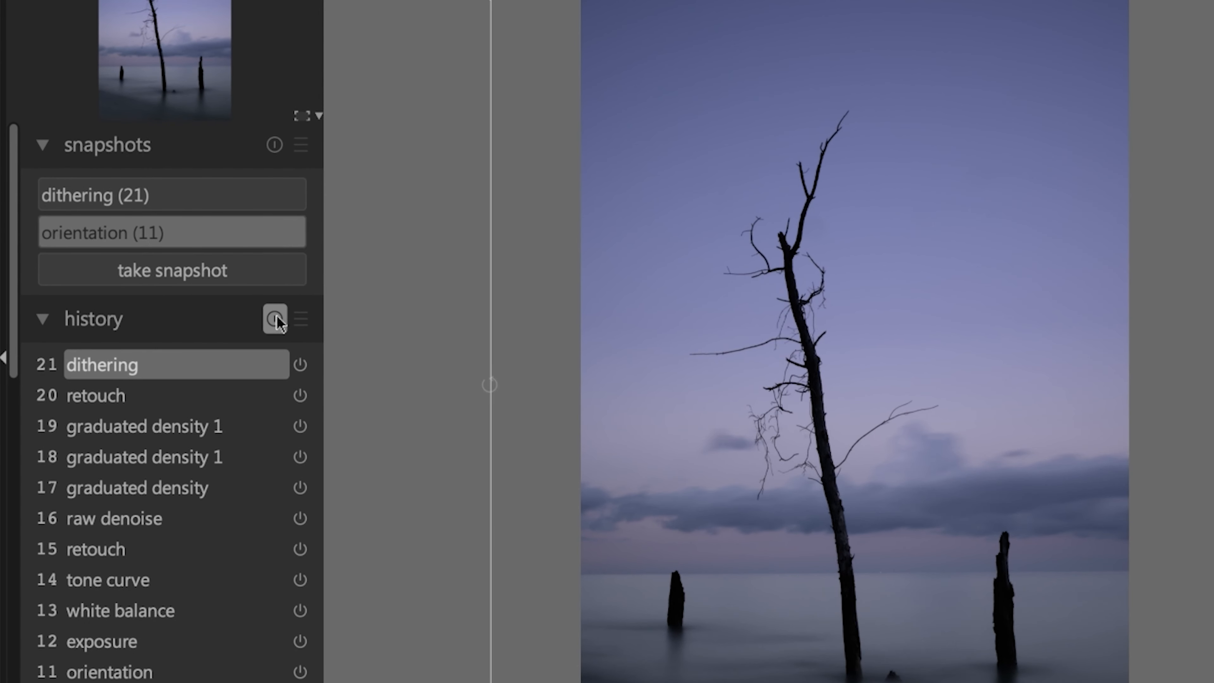
Clear the entire editing history of the current image
left_click(276, 316)
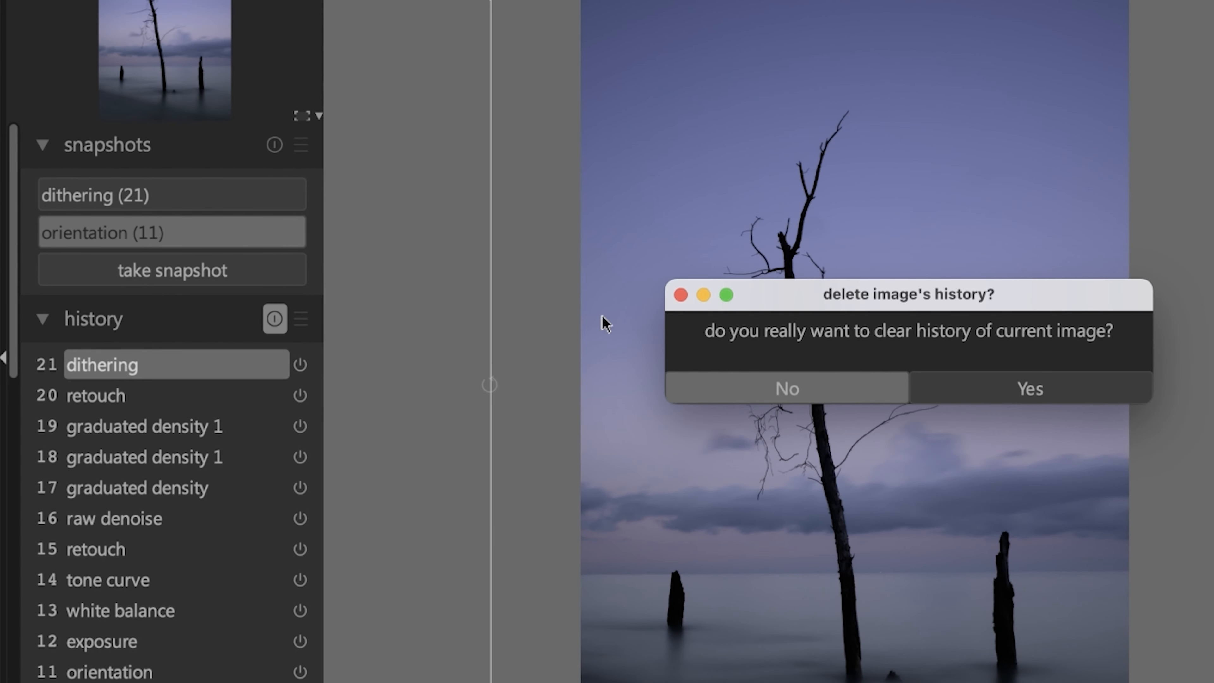
left_click(967, 383)
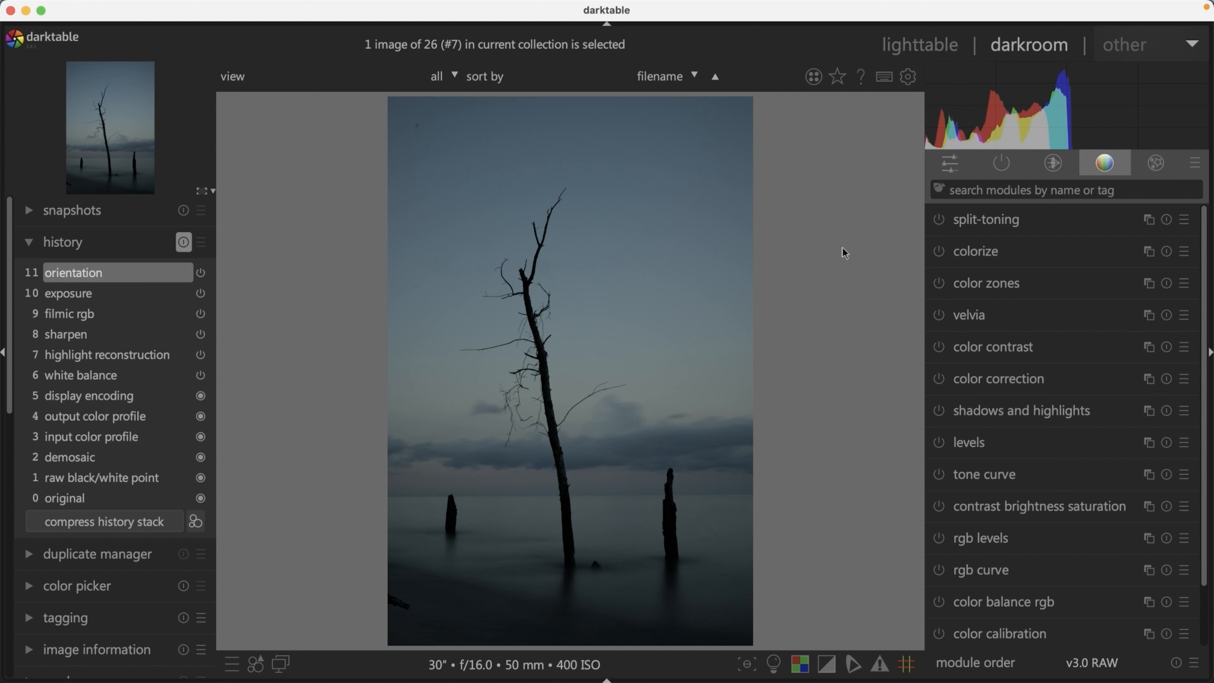
mouse_move(1052, 127)
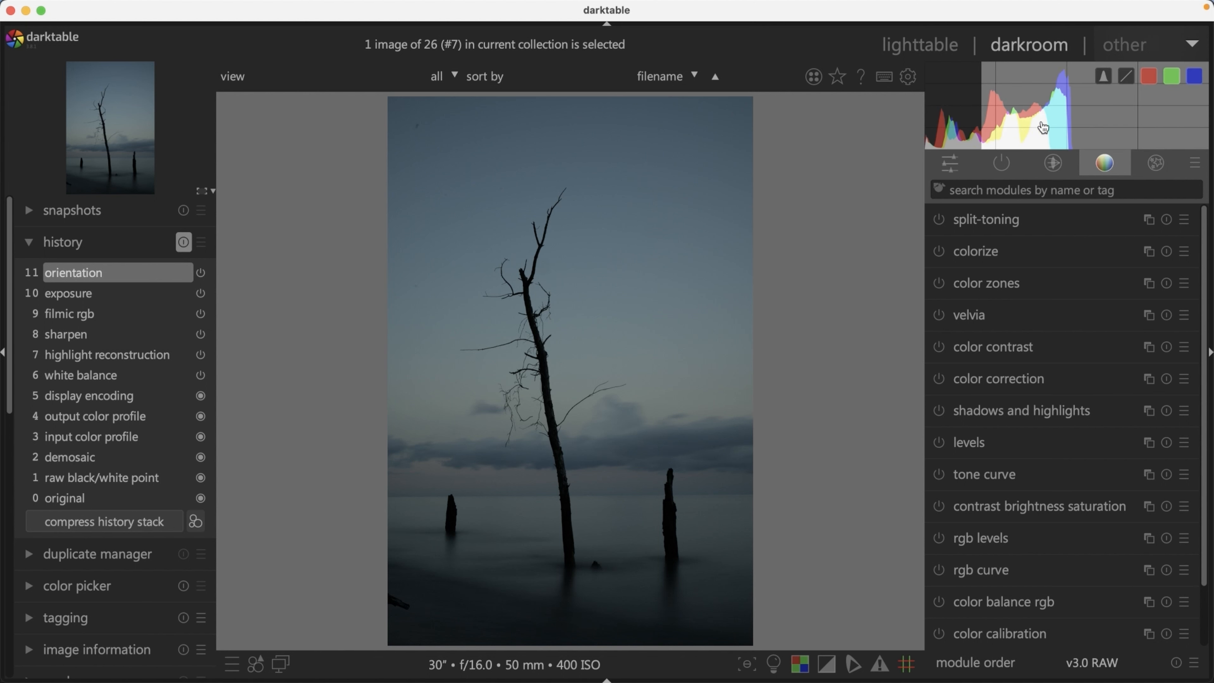
mouse_move(1129, 125)
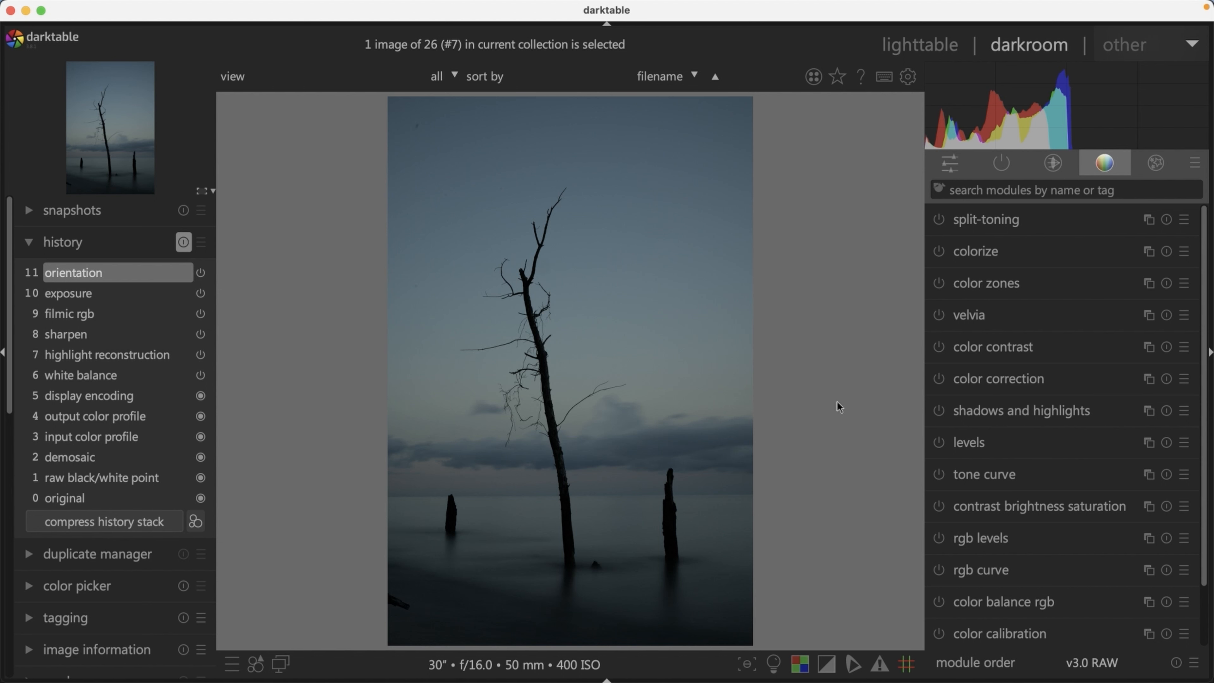
Raise the exposure far enough to overexpose the sky, and turn on the clipping indicator
left_click(950, 167)
left_click_drag(1056, 565, 1084, 567)
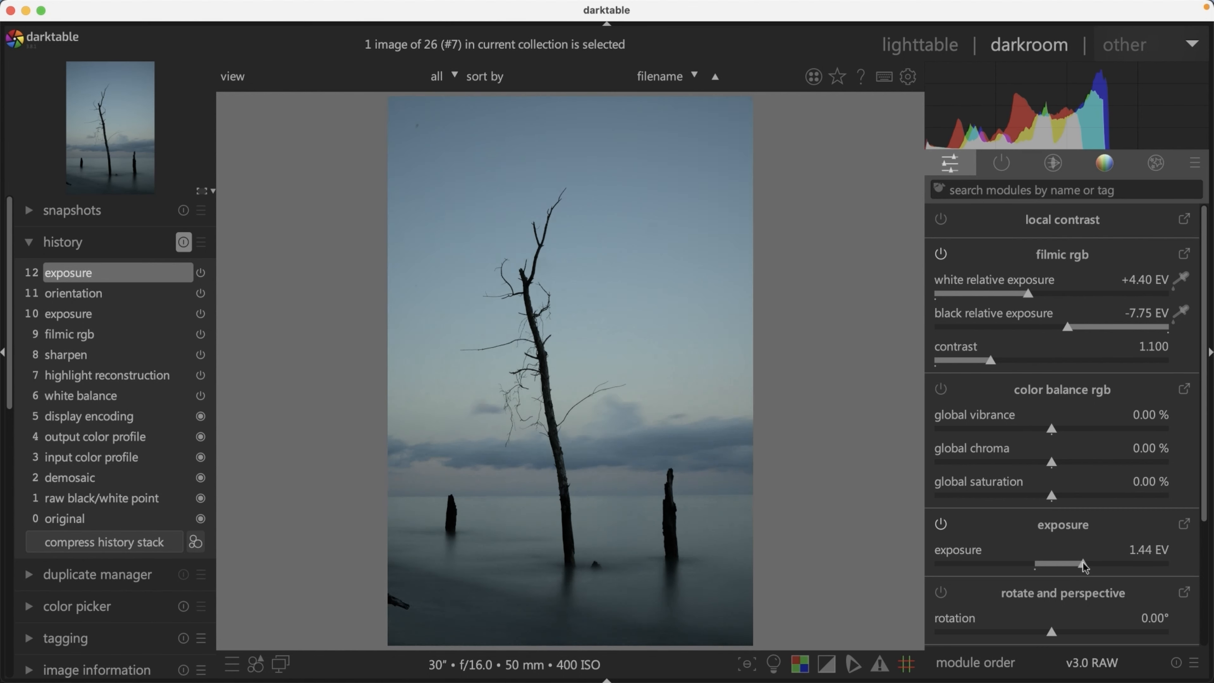
left_click_drag(1085, 566, 1173, 559)
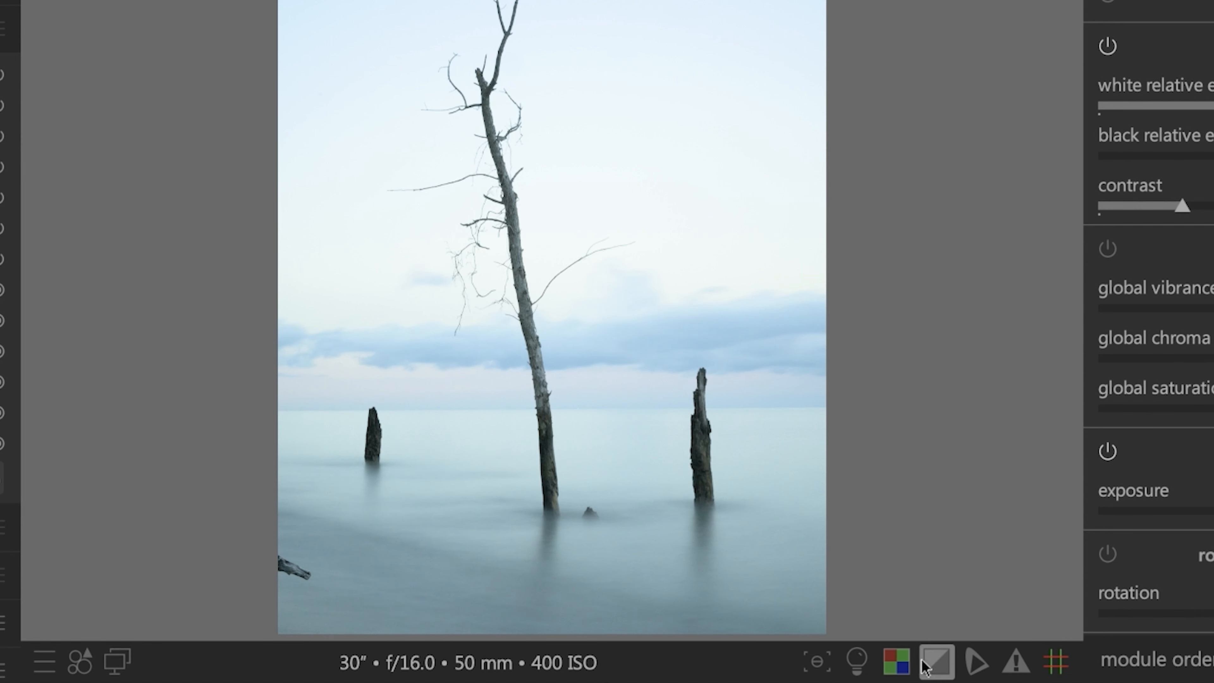
left_click(940, 664)
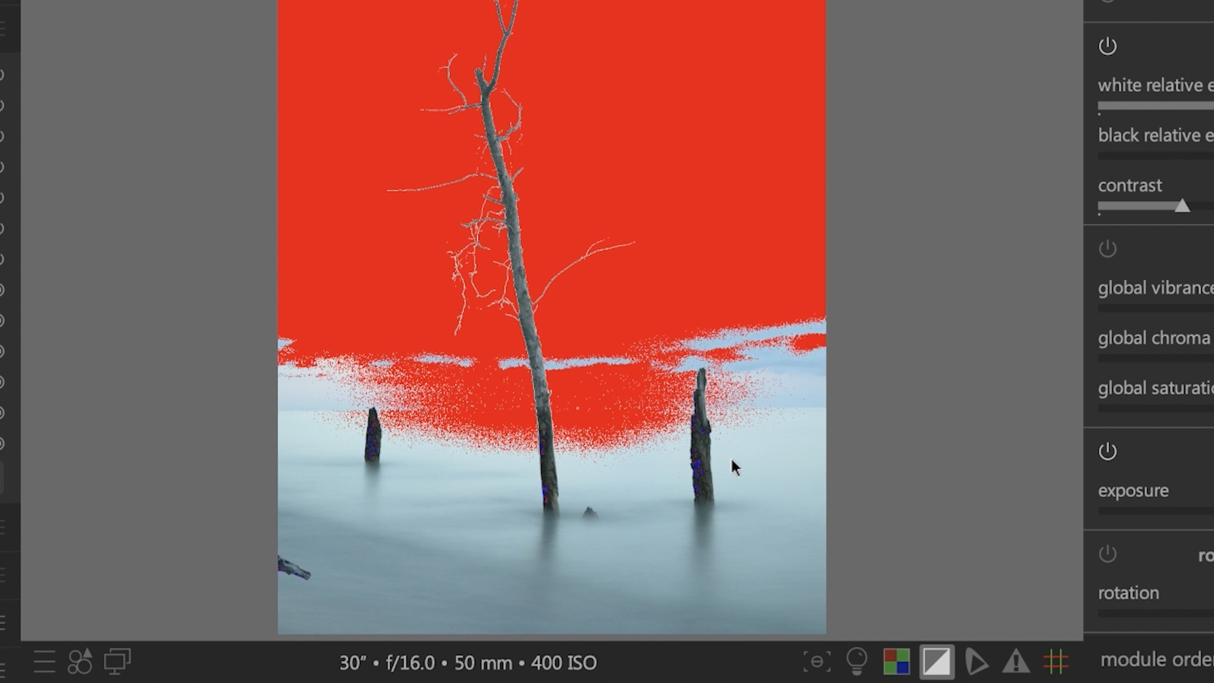
Lower the exposure to 2.03 EV, checking the clipped areas in the sky and on the tree trunks up close
scroll(1210, 500, "down", 4)
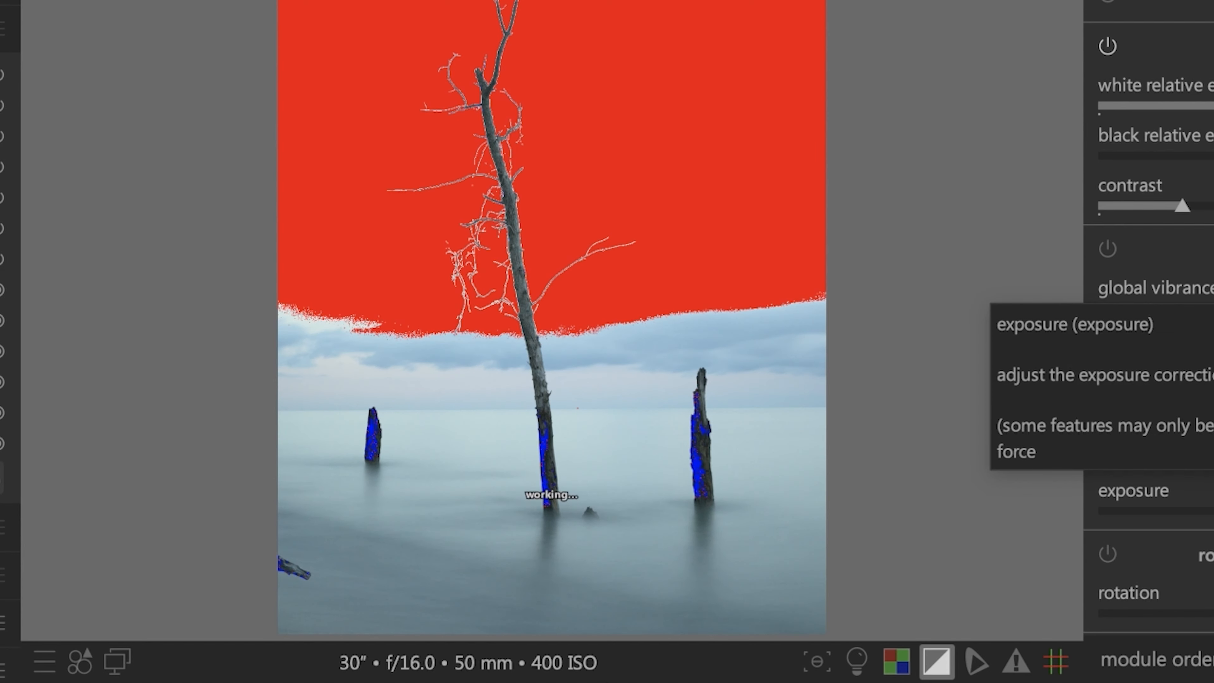
scroll(1210, 501, "down", 3)
scroll(1211, 500, "down", 4)
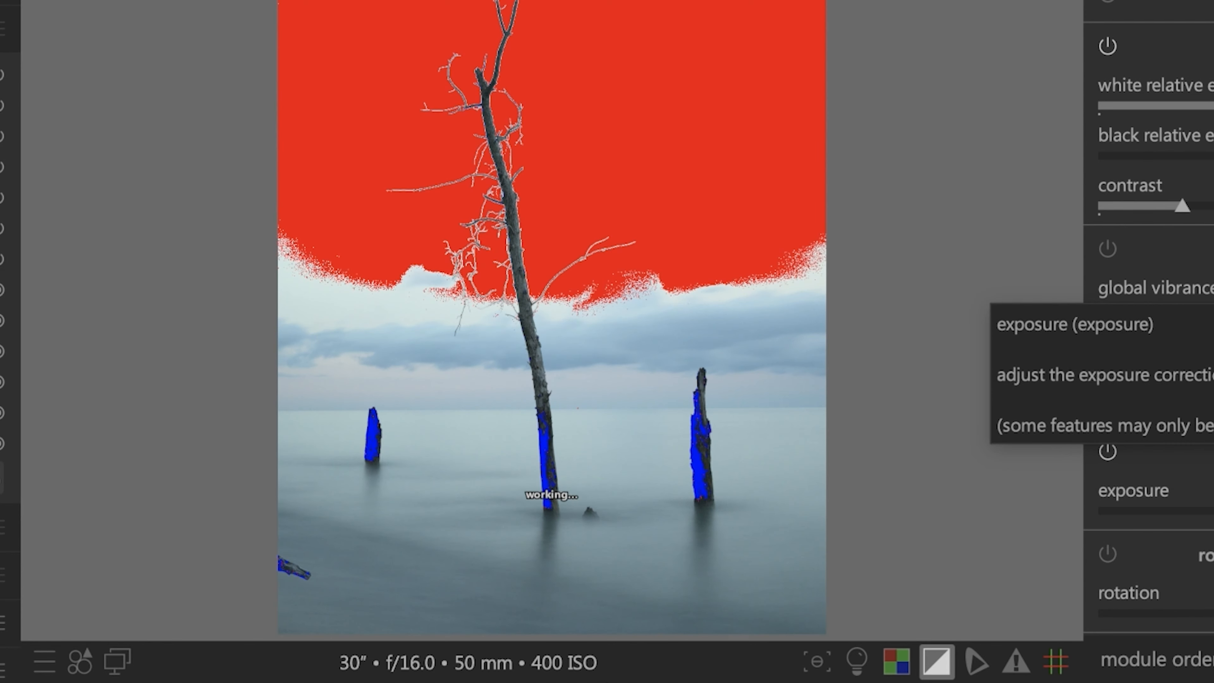
scroll(1210, 501, "down", 4)
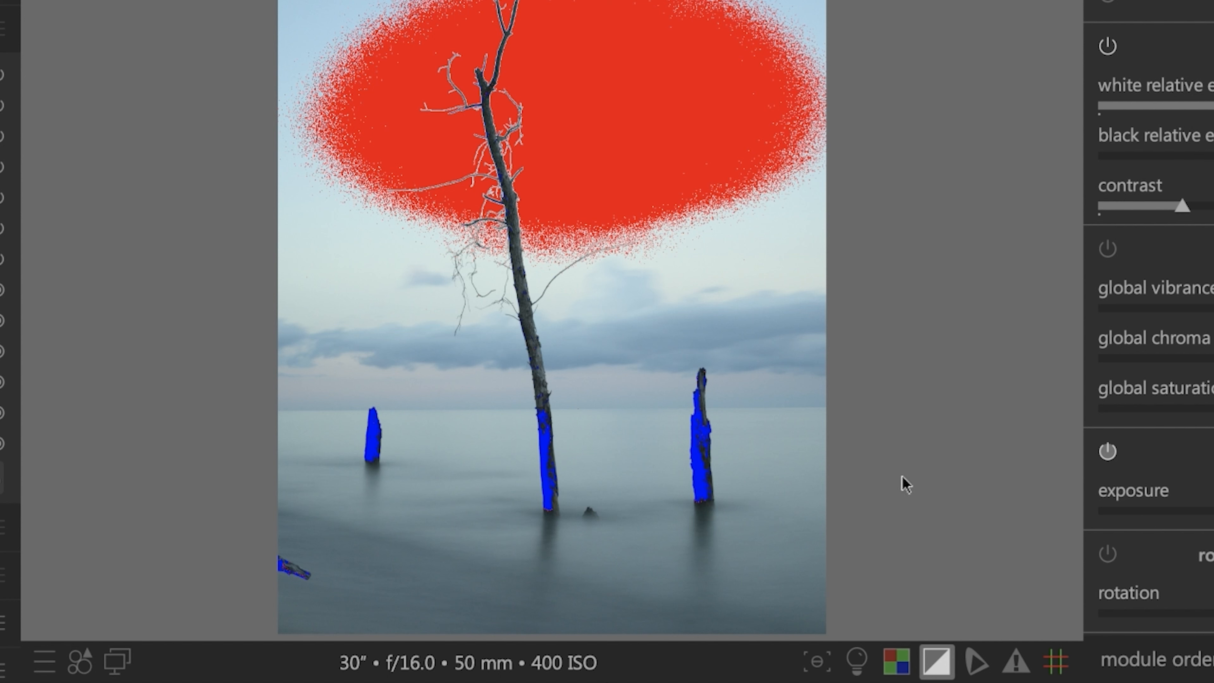
scroll(682, 472, "up", 4)
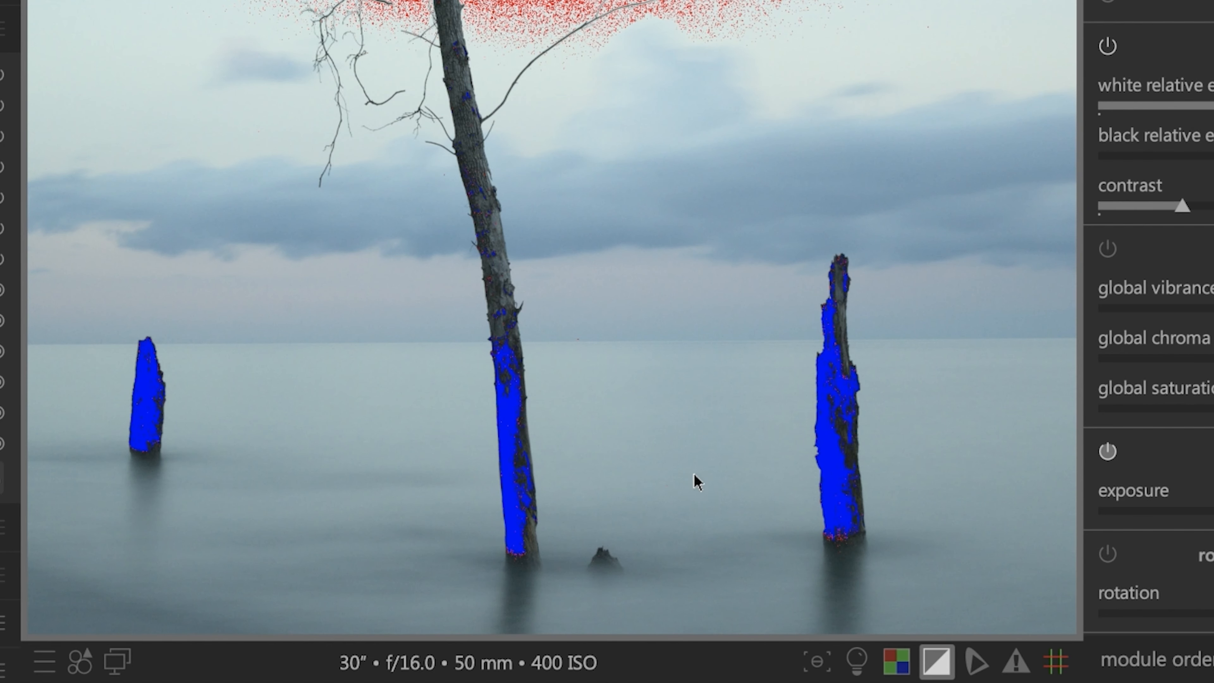
scroll(698, 473, "up", 4)
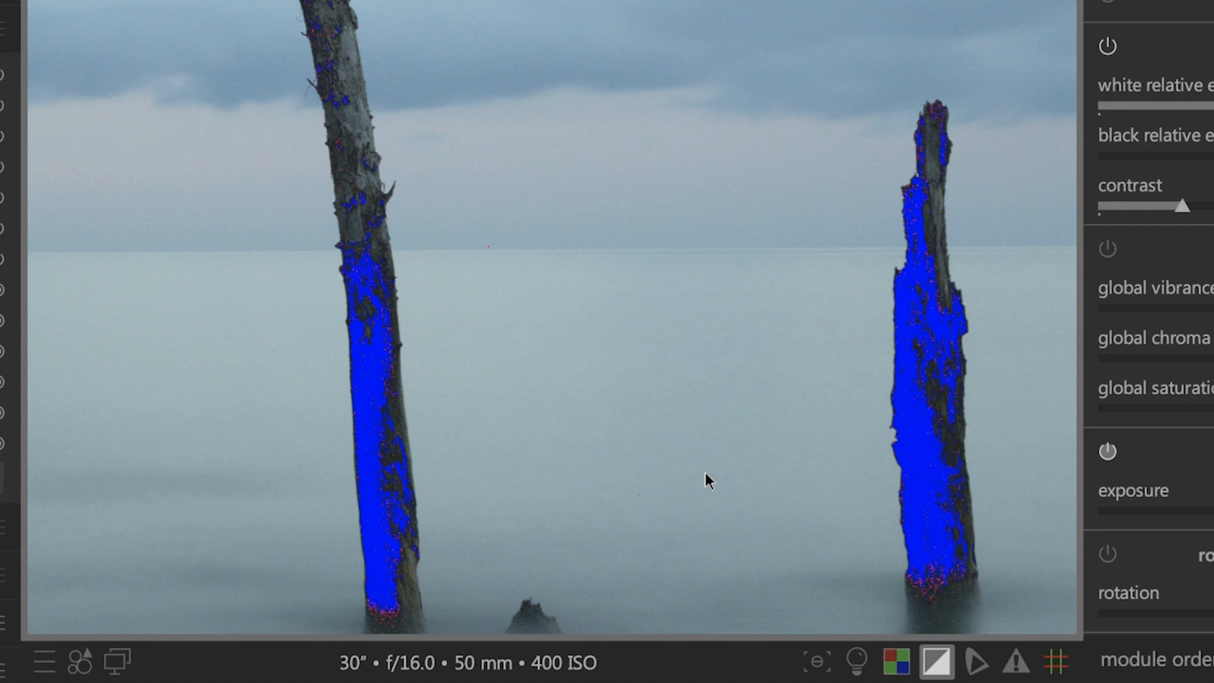
scroll(779, 415, "down", 1)
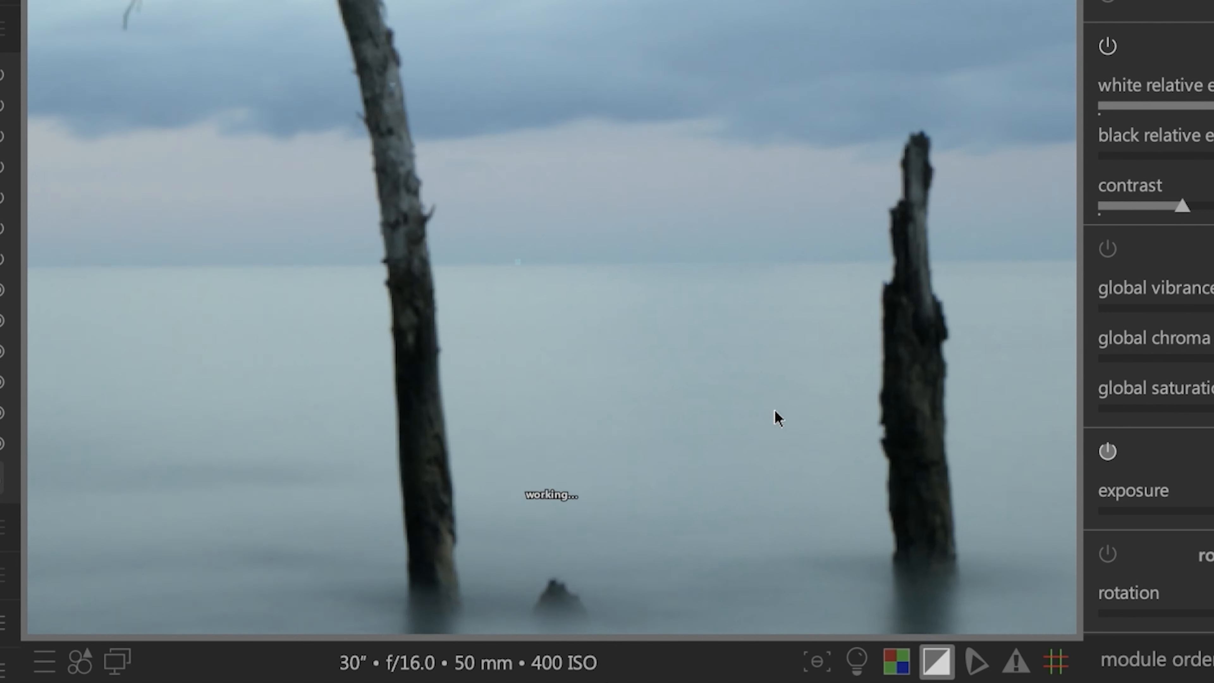
scroll(775, 410, "down", 5)
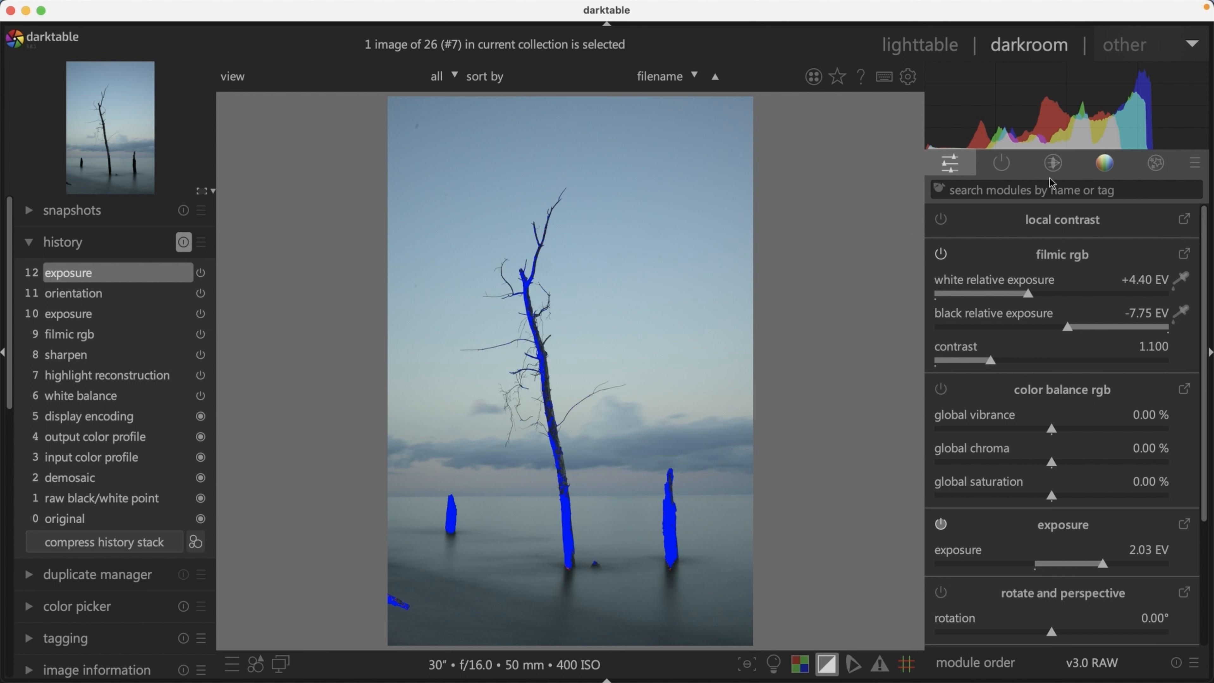
mouse_move(1176, 139)
Set the white balance temperature to about 11993 K and the tint to about 0.901
scroll(1099, 431, "down", 4)
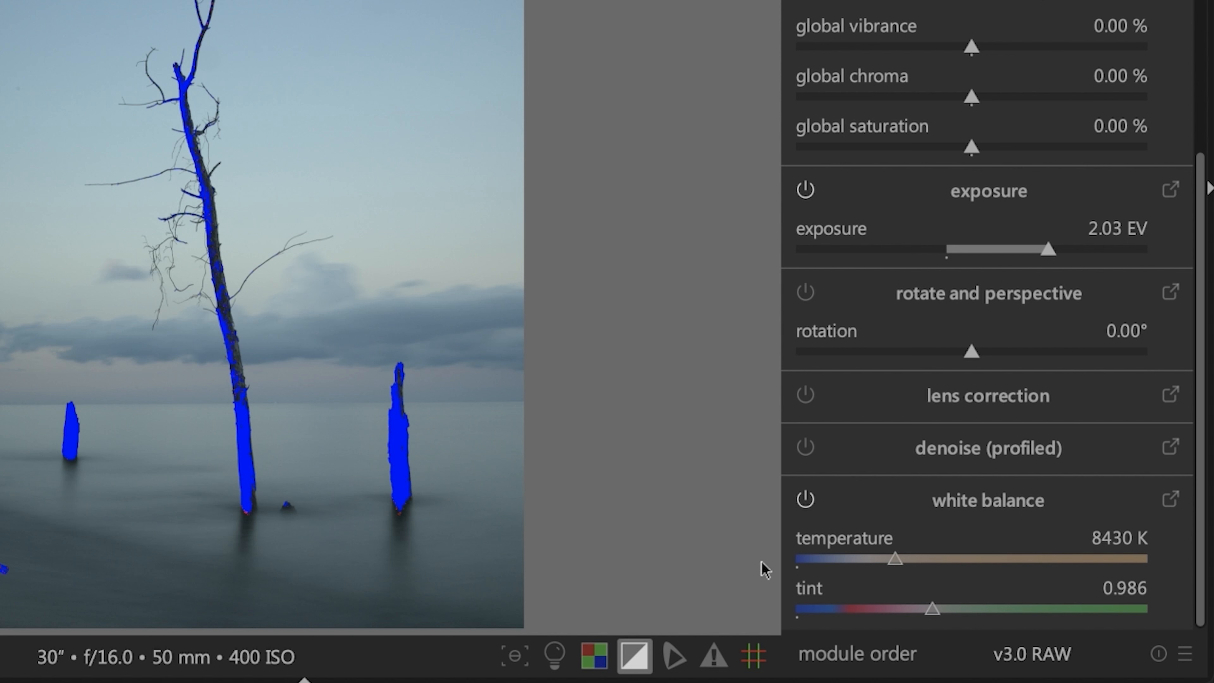
left_click(950, 565)
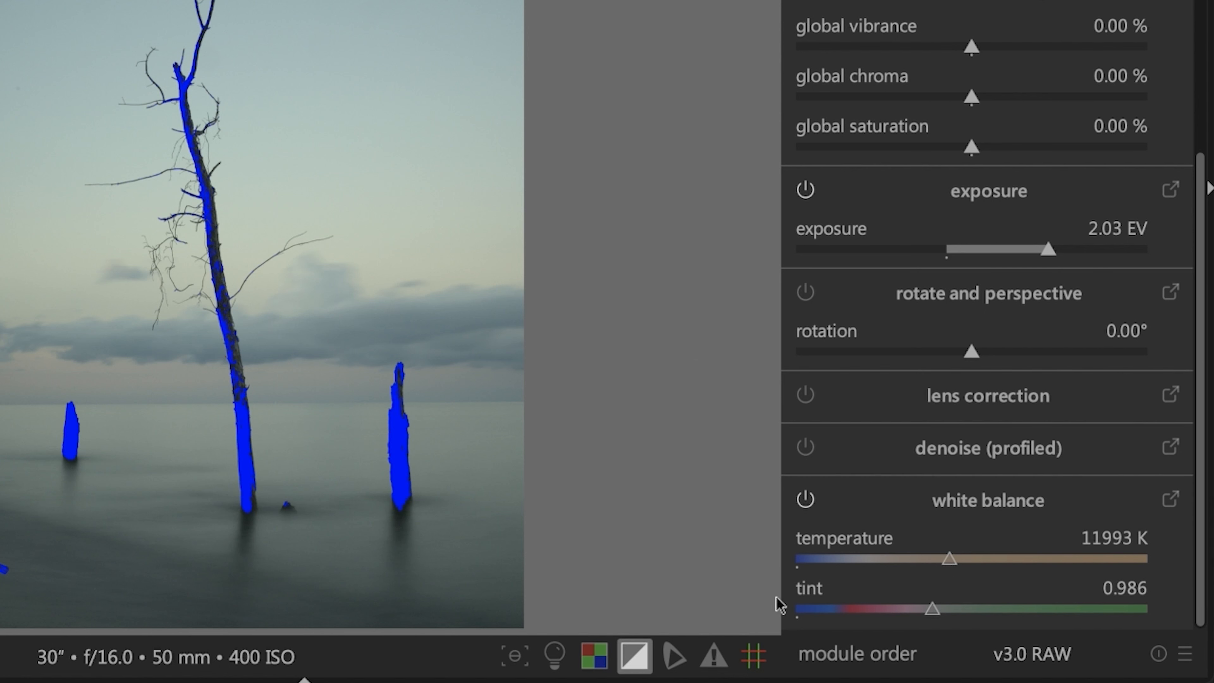
left_click(929, 609)
left_click_drag(929, 610, 918, 610)
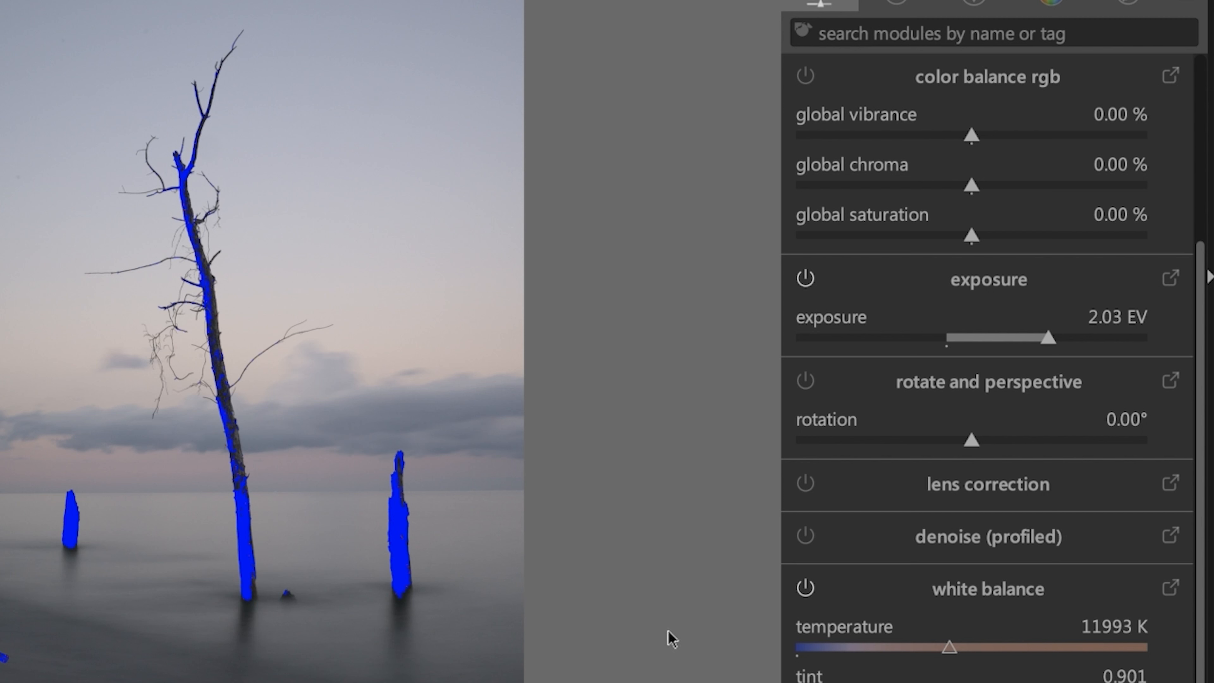
Find the full white balance module and try sampling the white balance from the clouds with the from image area setting
left_click(957, 30)
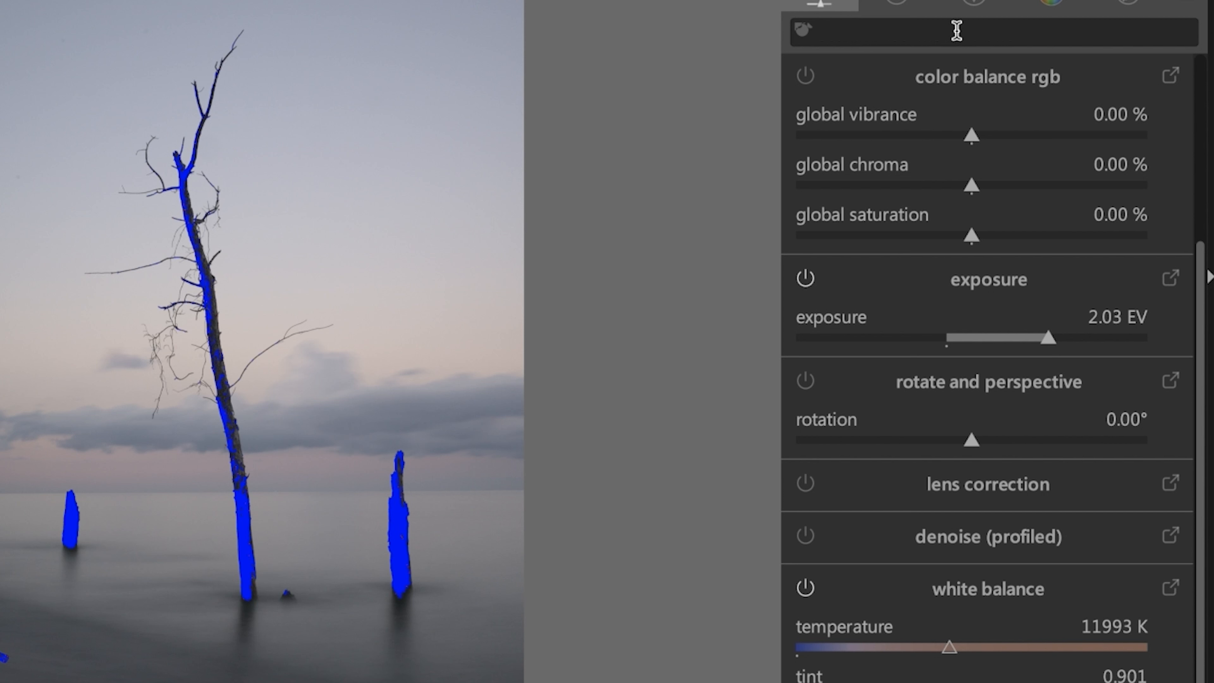
type("white balance")
left_click(904, 136)
left_click(926, 354)
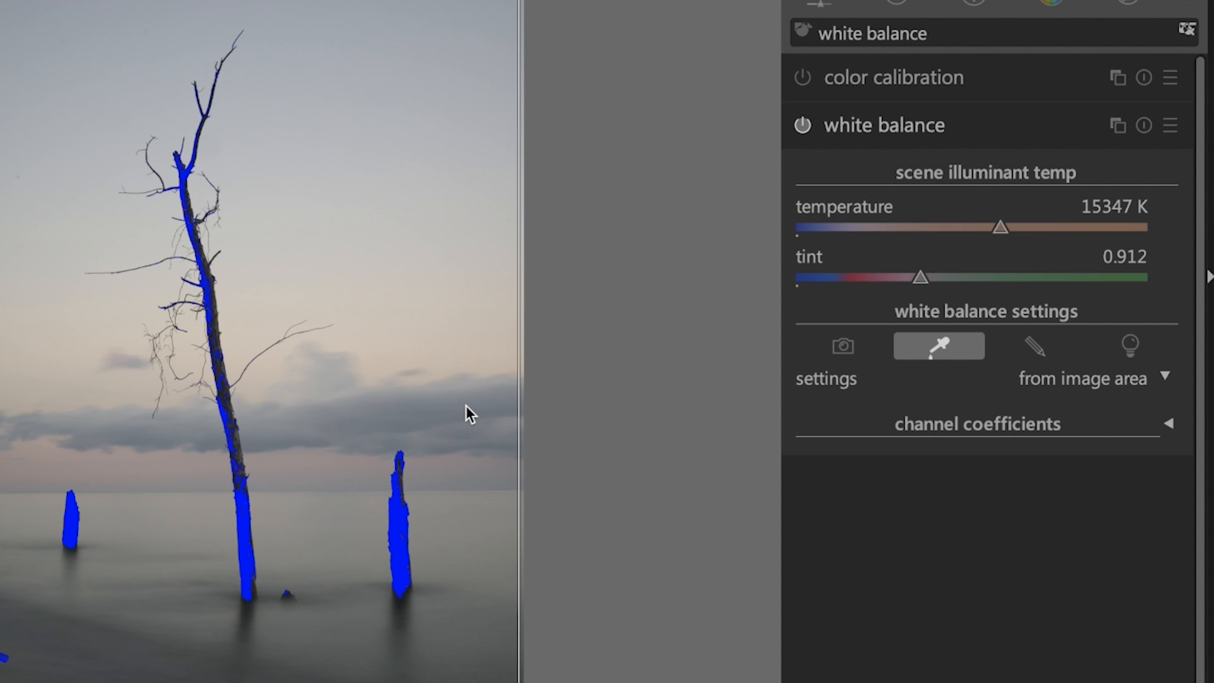
left_click(463, 402)
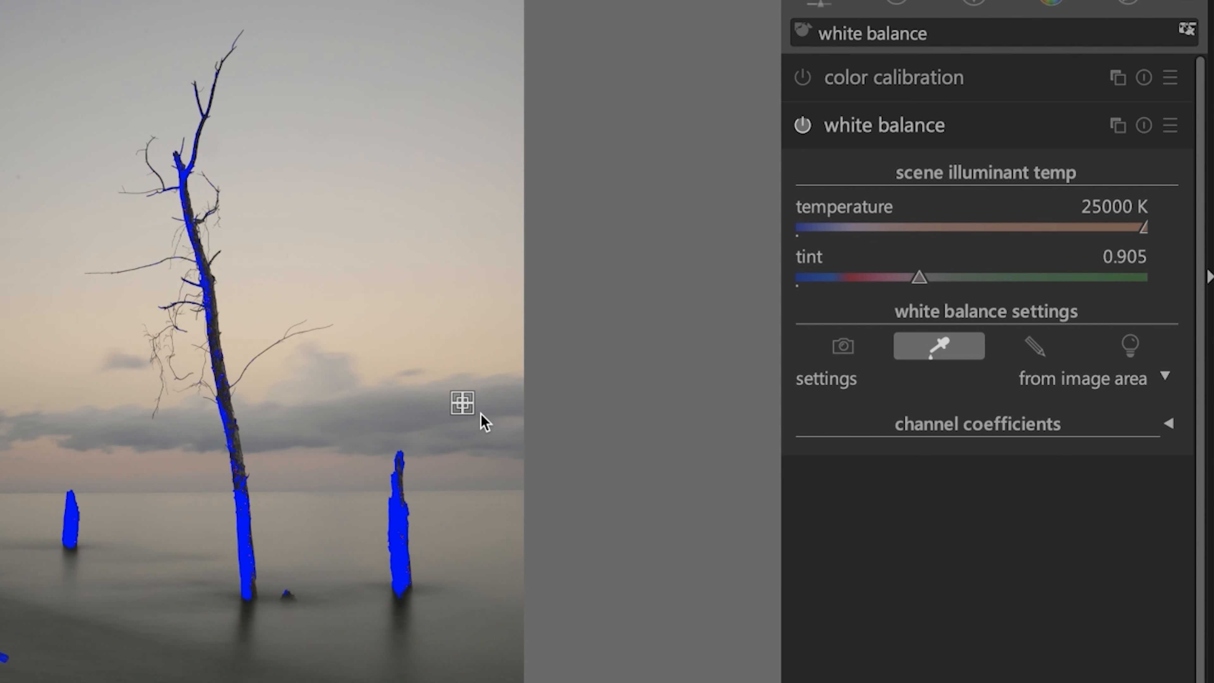
key("space")
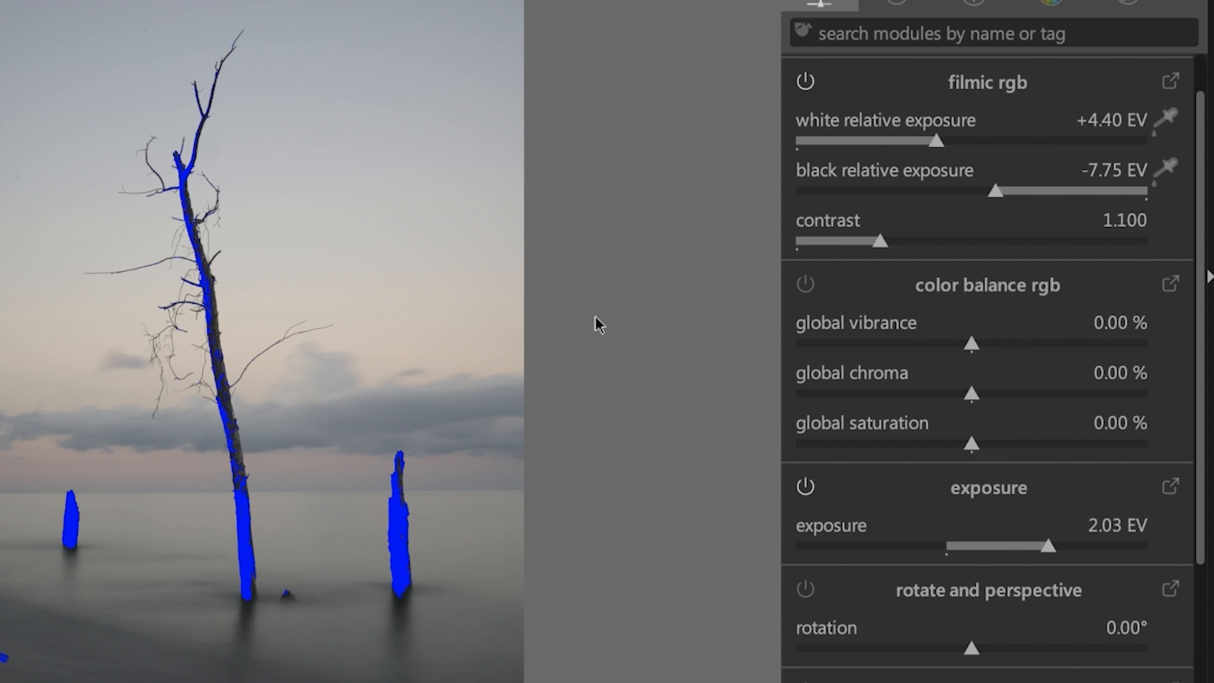
In the tone curve module, lift an upper-midtone point to about 64 / 74 and add a second point in the shadows near the diagonal
left_click(970, 38)
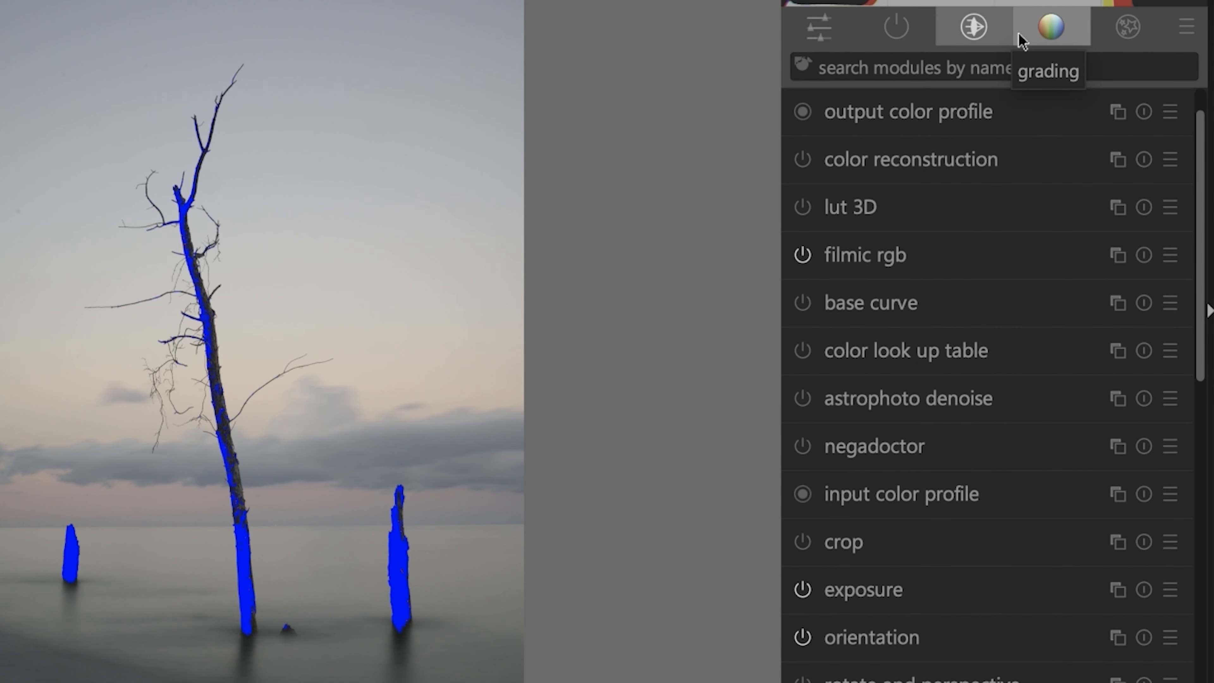
left_click(1031, 33)
left_click(894, 447)
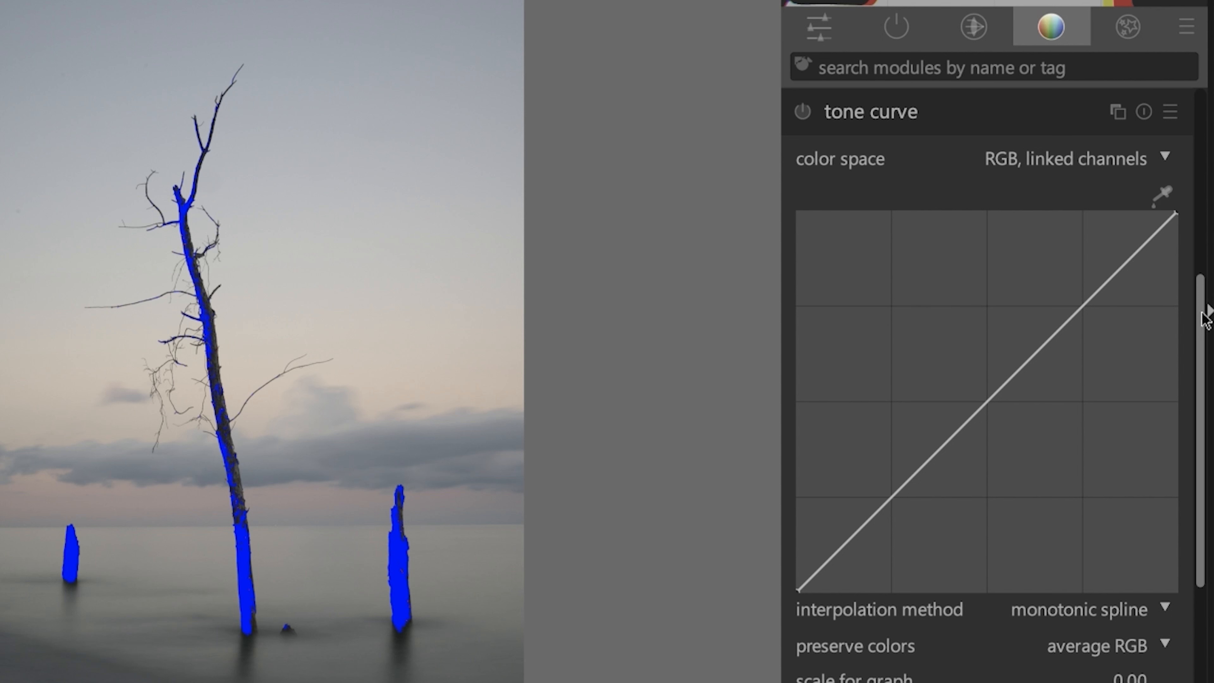
left_click(1006, 384)
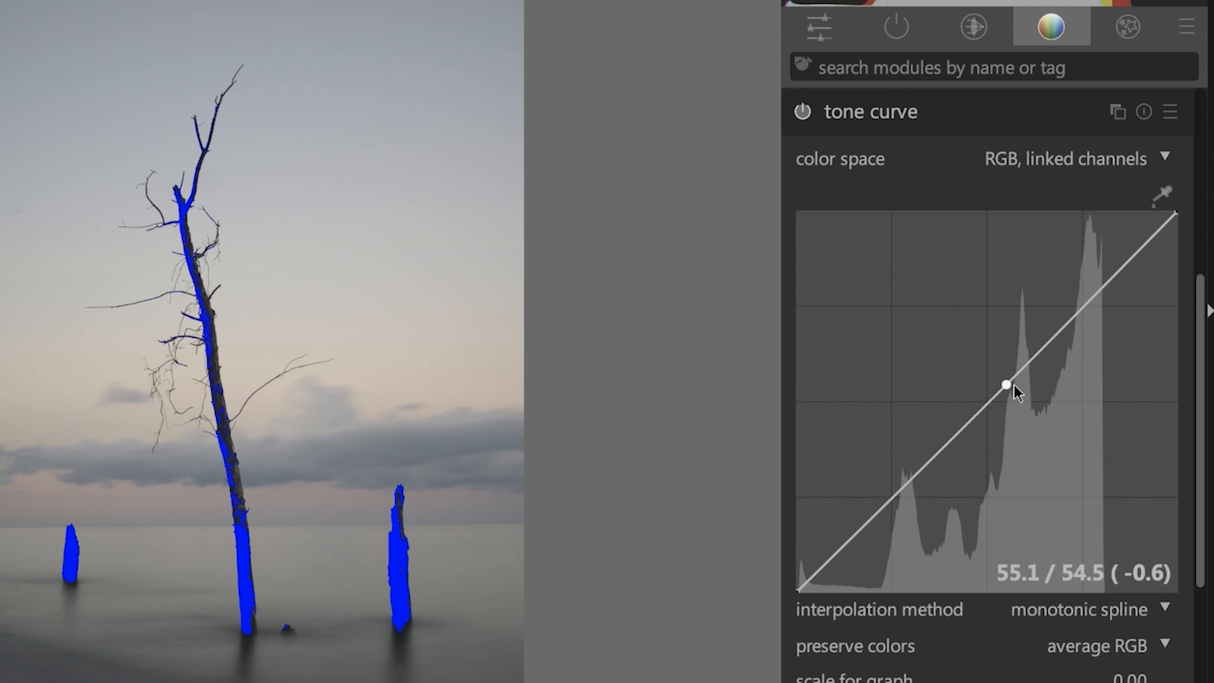
left_click_drag(1007, 384, 1037, 307)
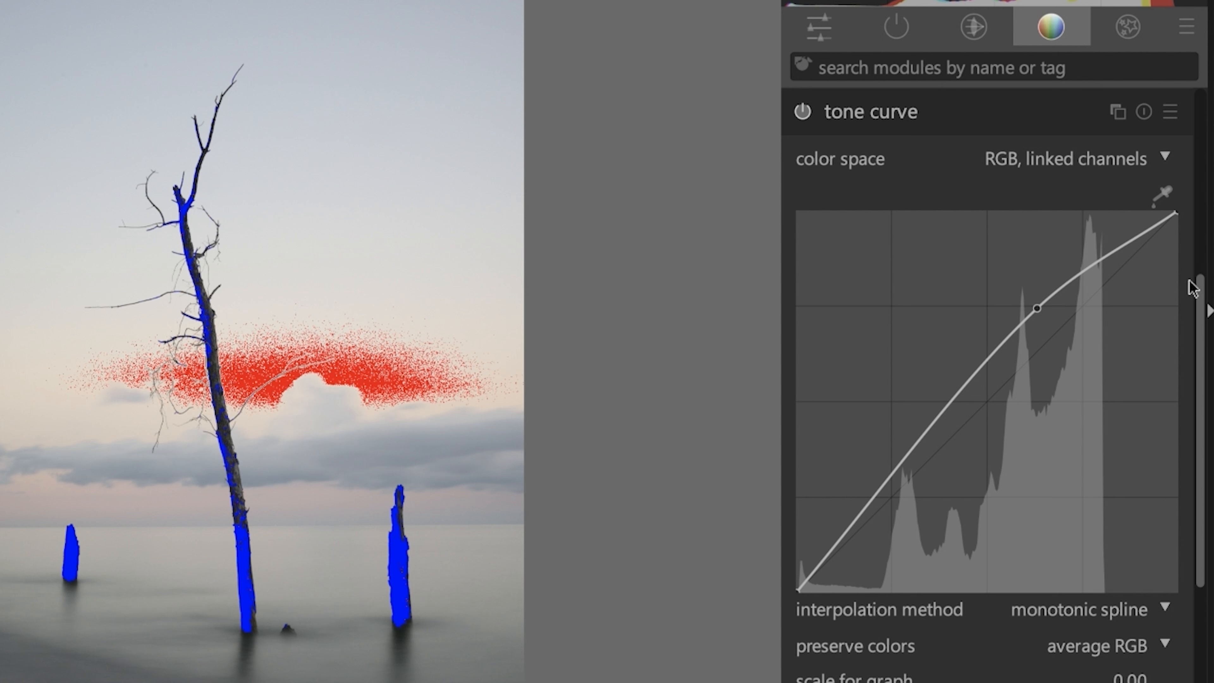
left_click_drag(1037, 309, 1041, 307)
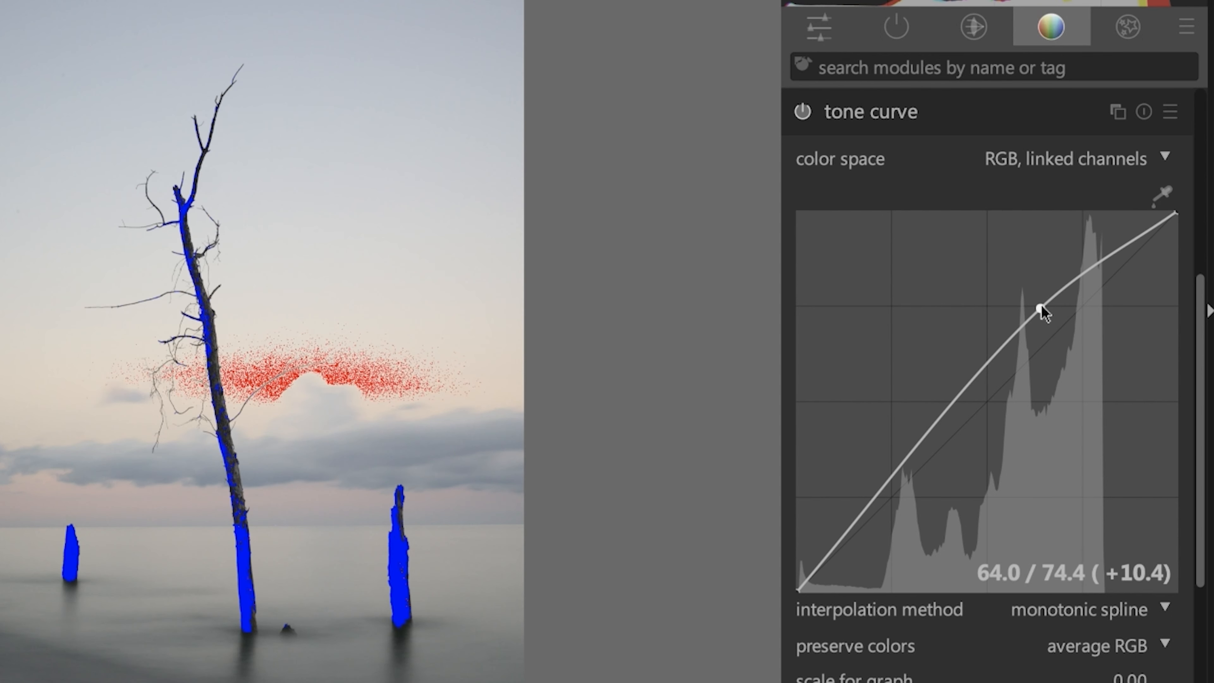
left_click_drag(881, 486, 894, 502)
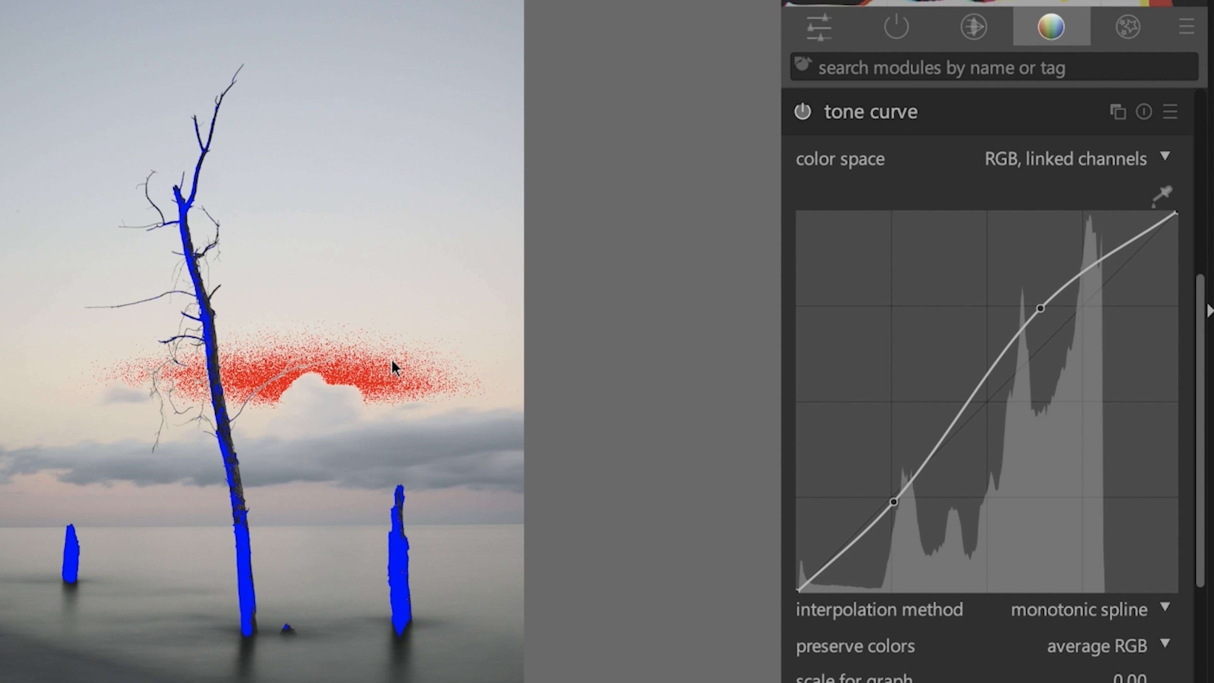
left_click_drag(1044, 305, 1039, 306)
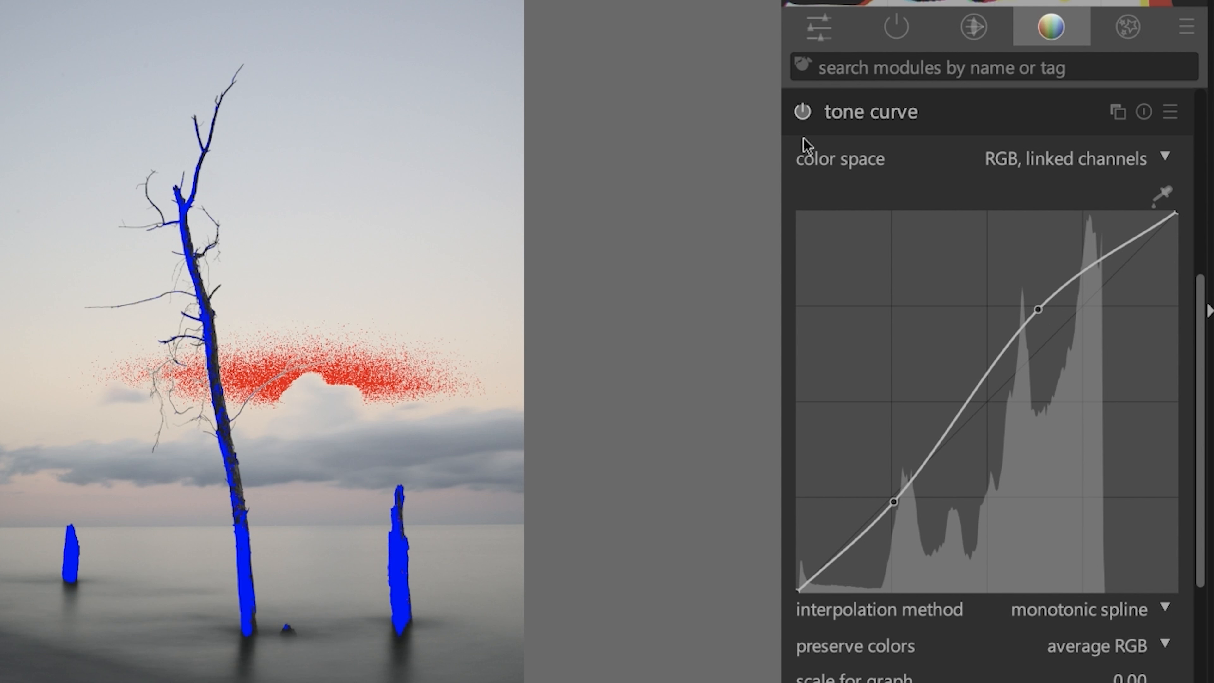
Switch the tone curve off and on twice to compare the image with and without it, and collapse the module
left_click(803, 117)
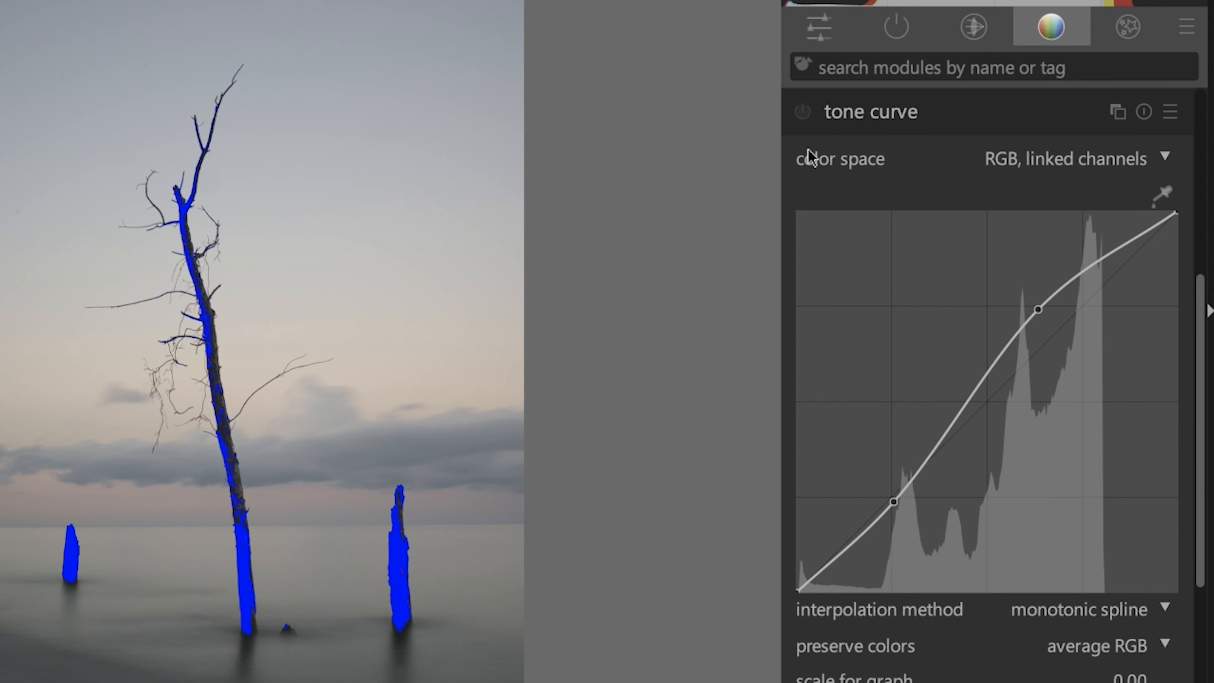
left_click(803, 117)
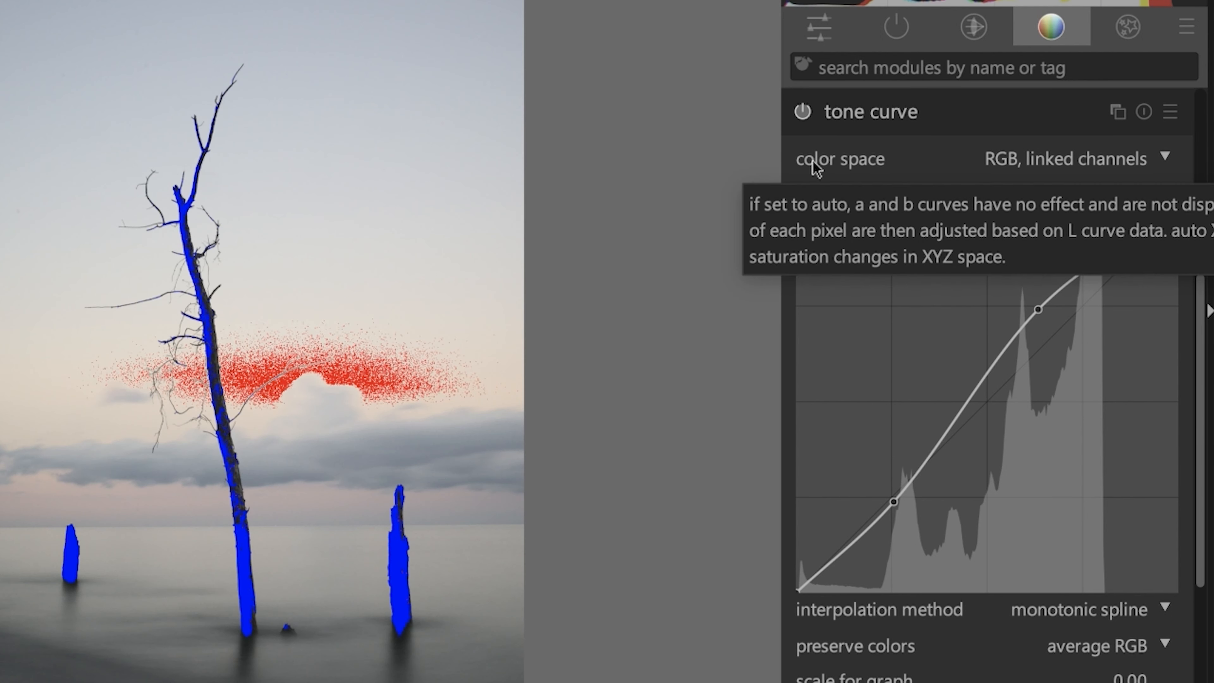
left_click(806, 116)
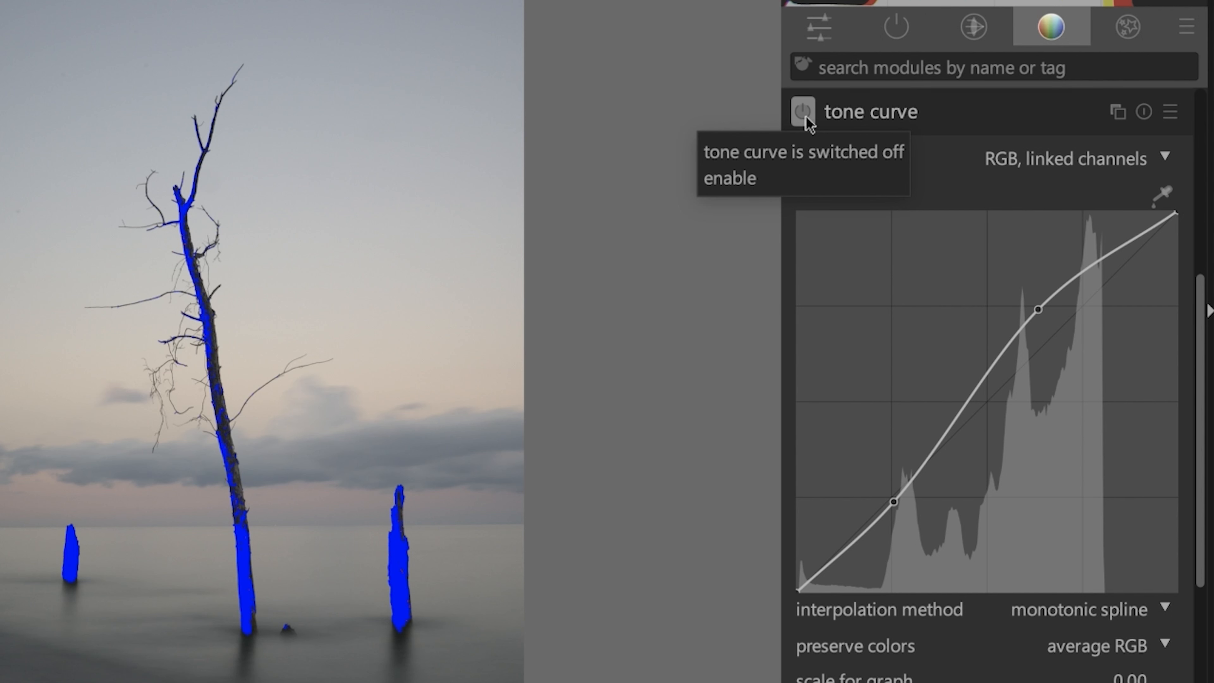
left_click(806, 117)
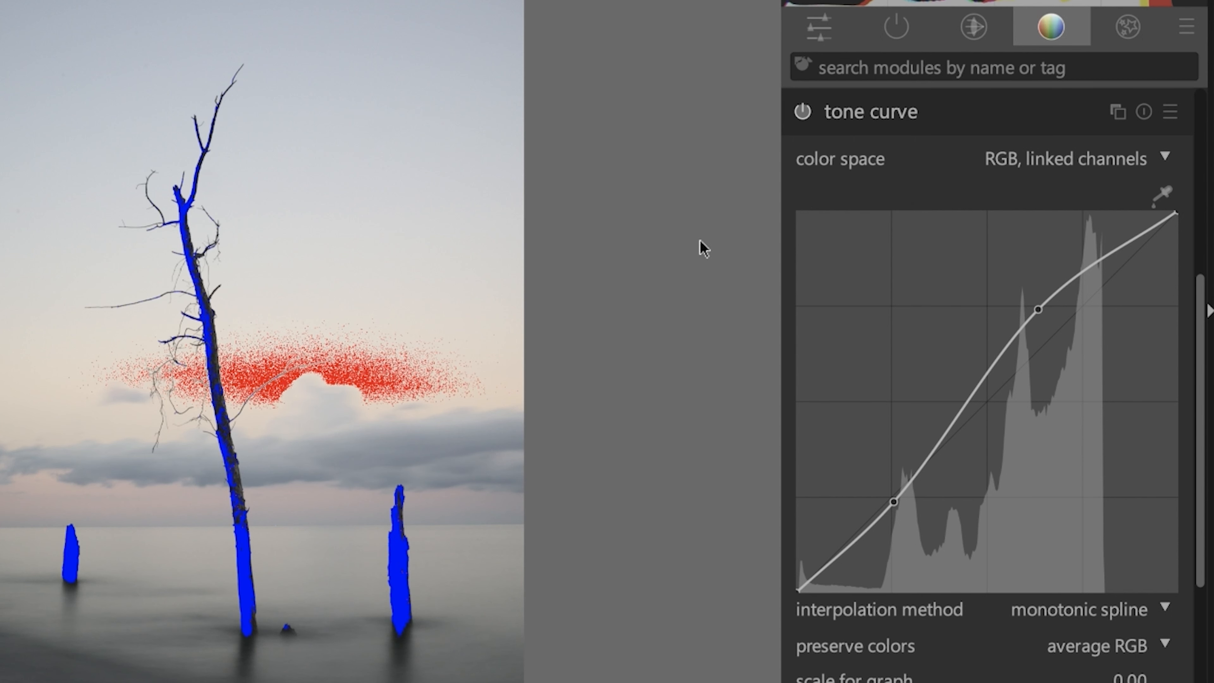
left_click(958, 120)
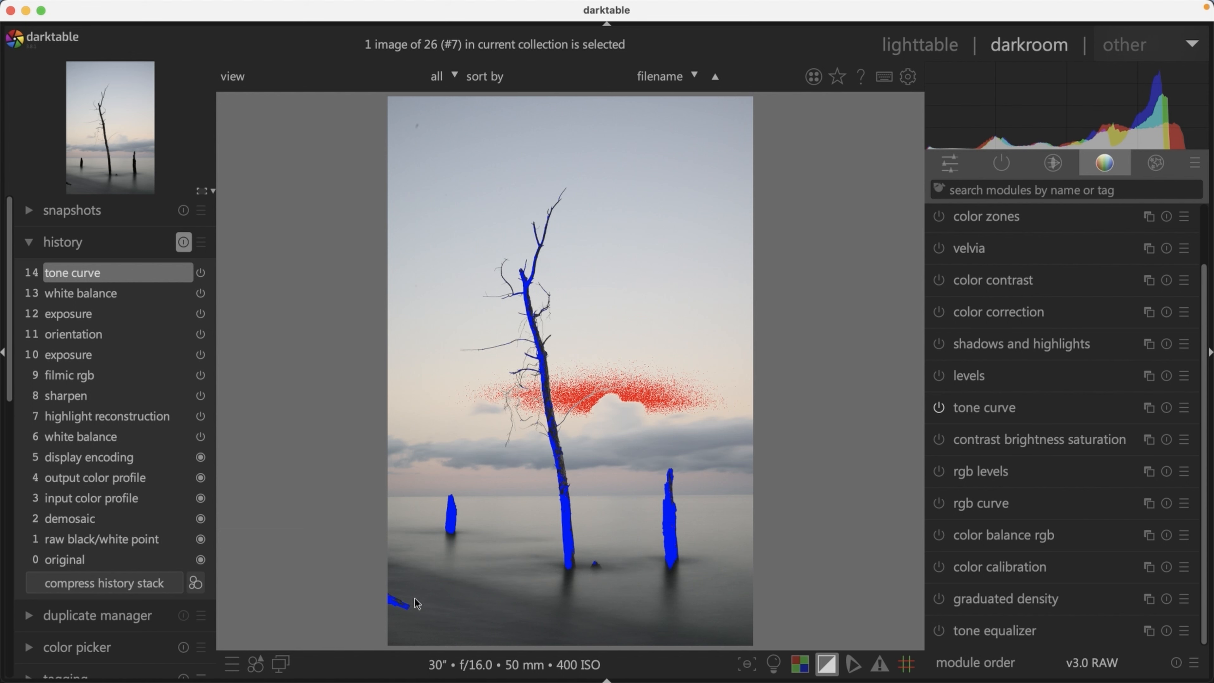
Inspect the driftwood in the photo's lower-left corner at 100% and open the retouch module among the effect modules
scroll(418, 605, "up", 2)
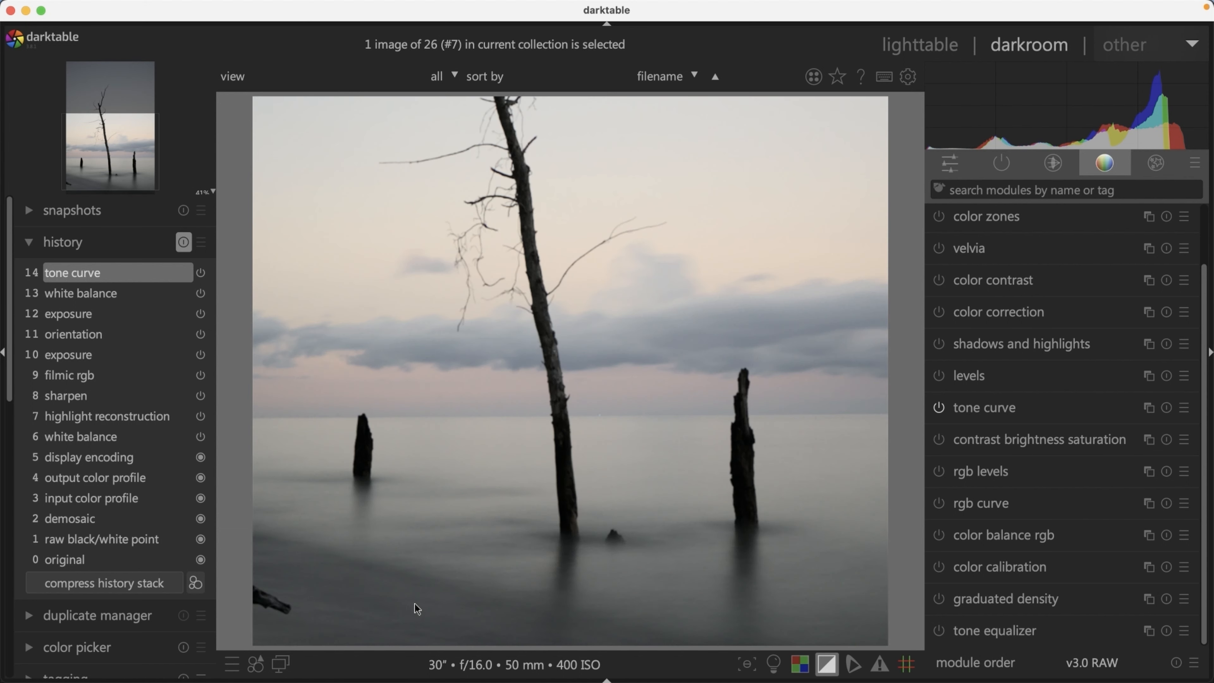
scroll(418, 608, "up", 4)
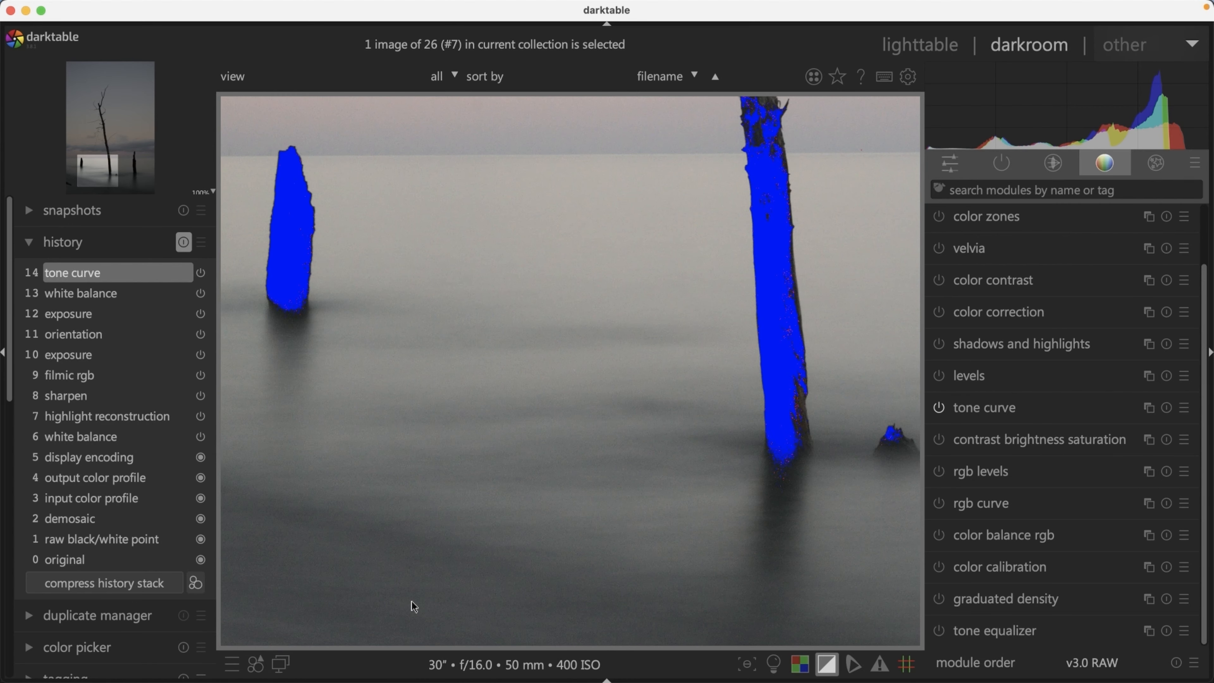
left_click_drag(366, 551, 683, 447)
left_click_drag(315, 560, 314, 544)
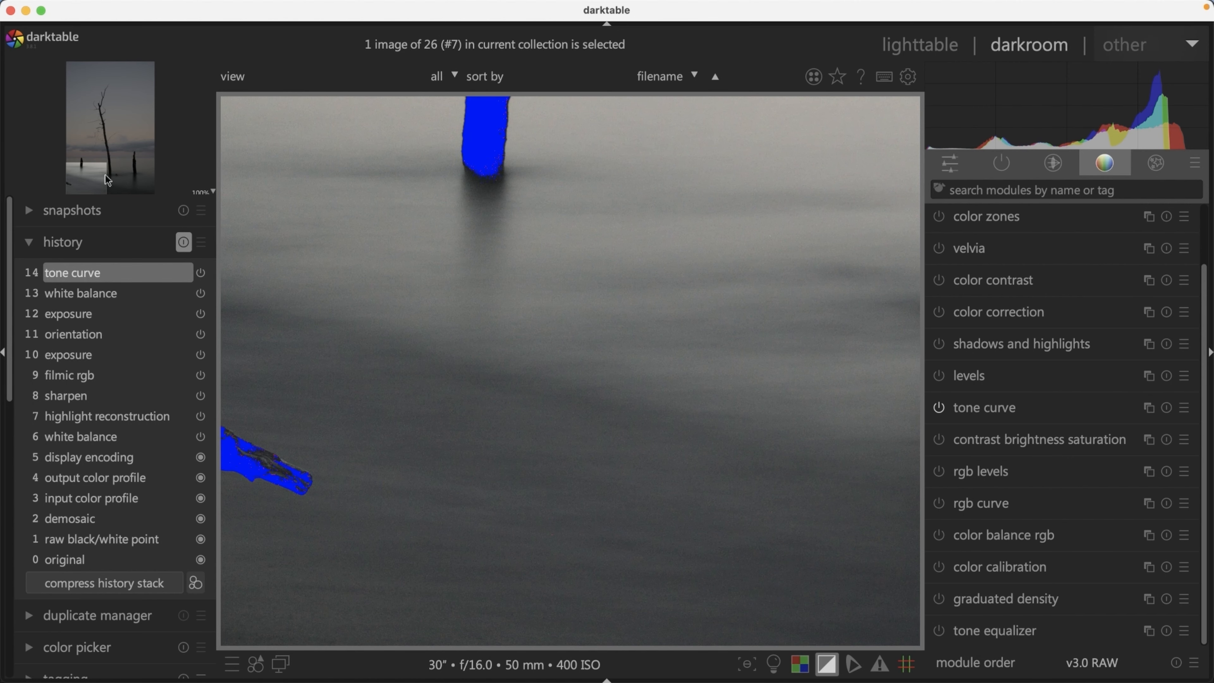
mouse_move(89, 176)
left_mouse_down()
mouse_move(102, 153)
mouse_move(82, 159)
mouse_move(74, 188)
left_mouse_up()
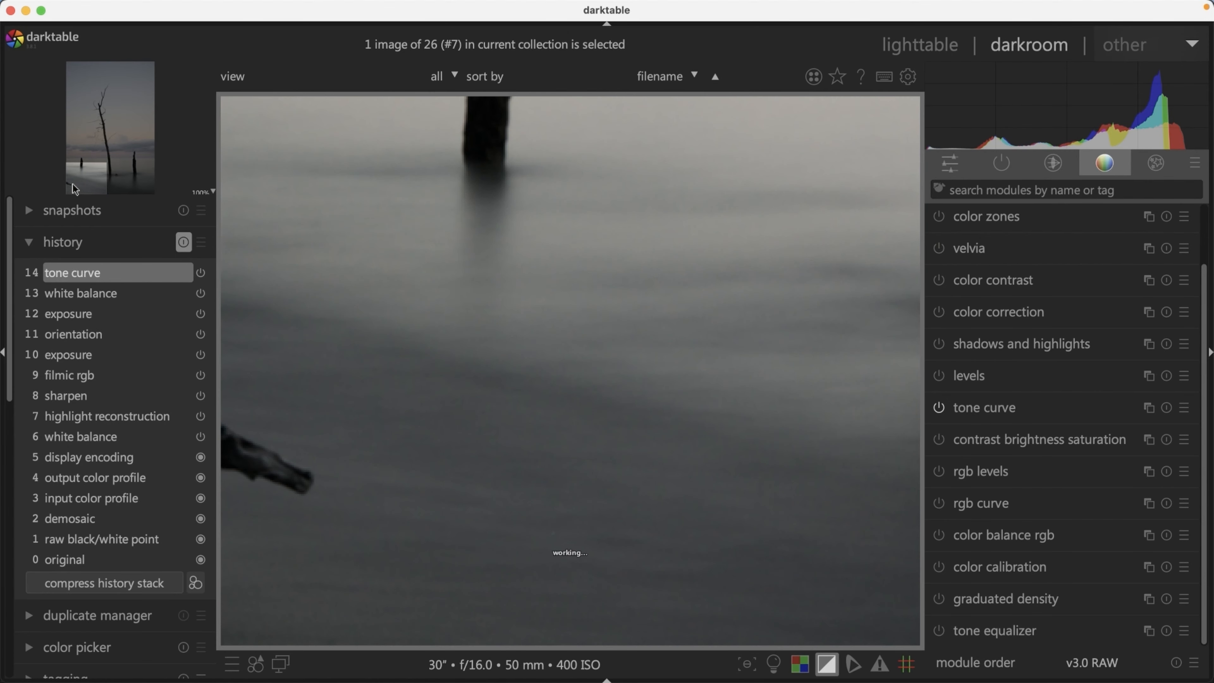
key("shift+super+e")
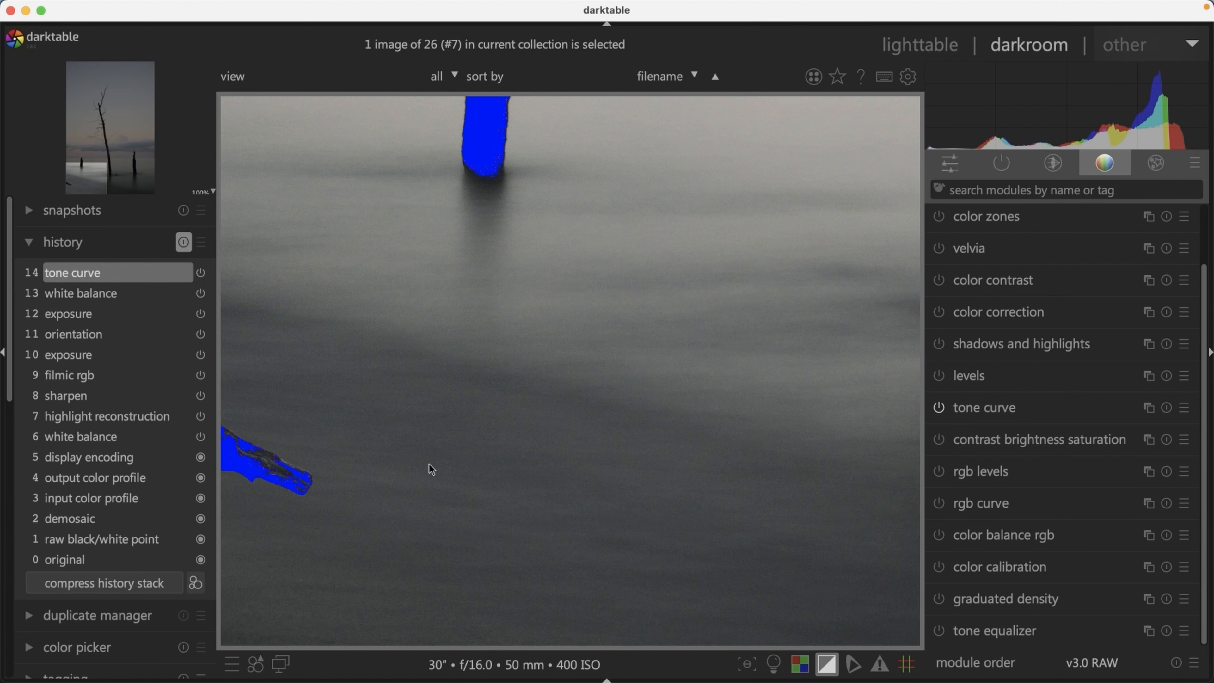
left_click(1153, 165)
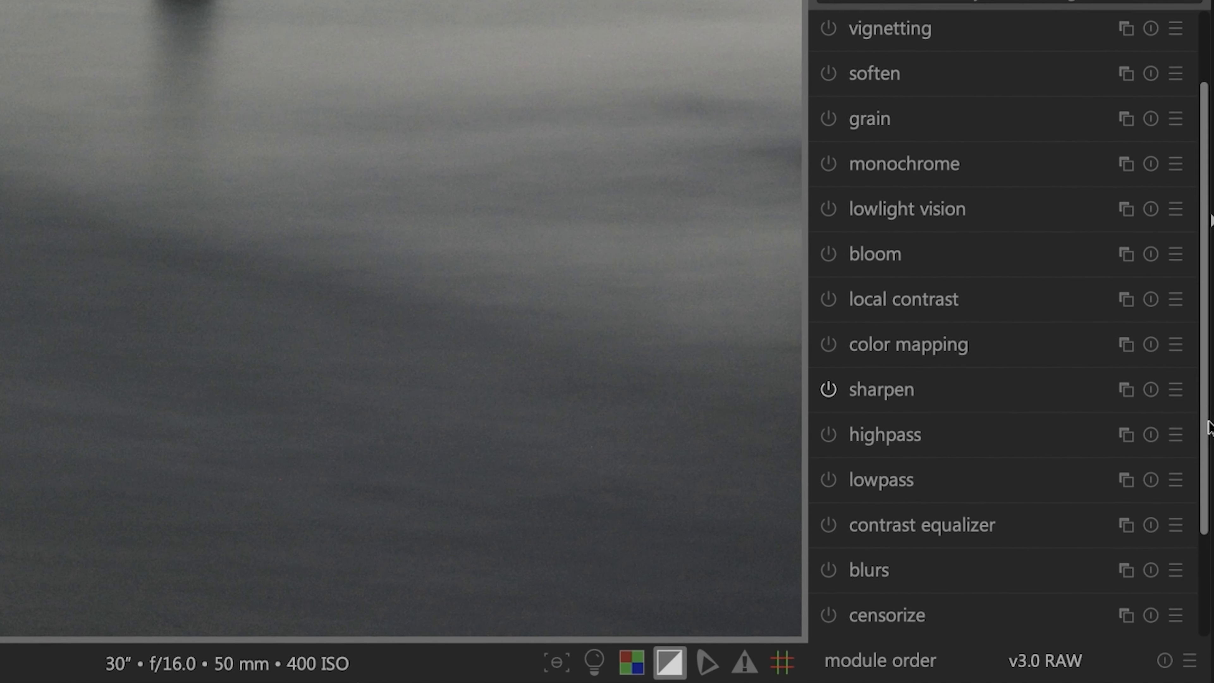
scroll(1186, 478, "down", 4)
left_click(1033, 556)
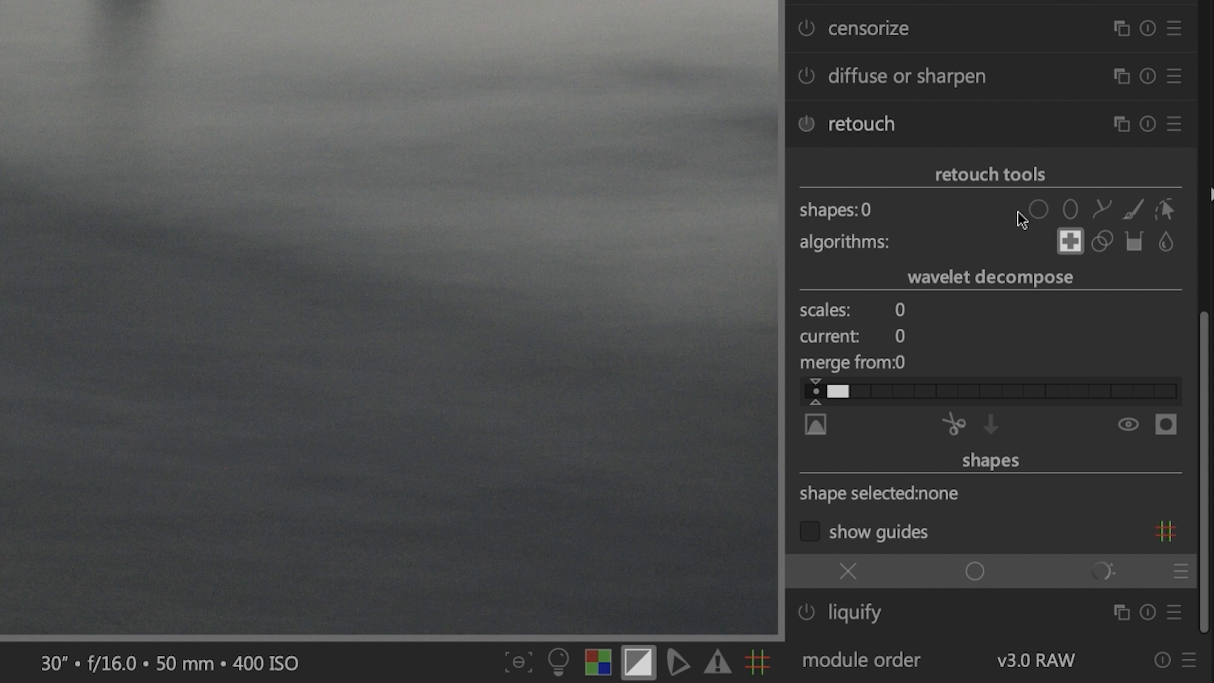
Heal the driftwood with a reduced circle shape centred on it, taking the source from the dark water to its lower right
left_click(1037, 210)
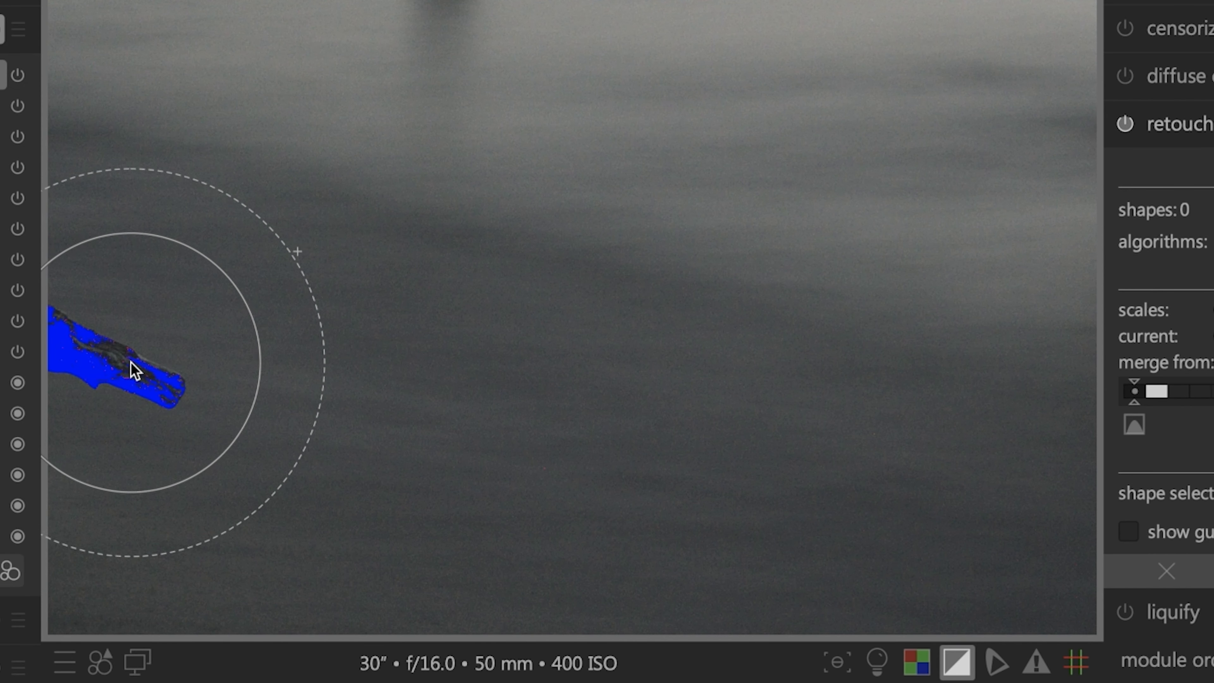
scroll(131, 362, "down", 5)
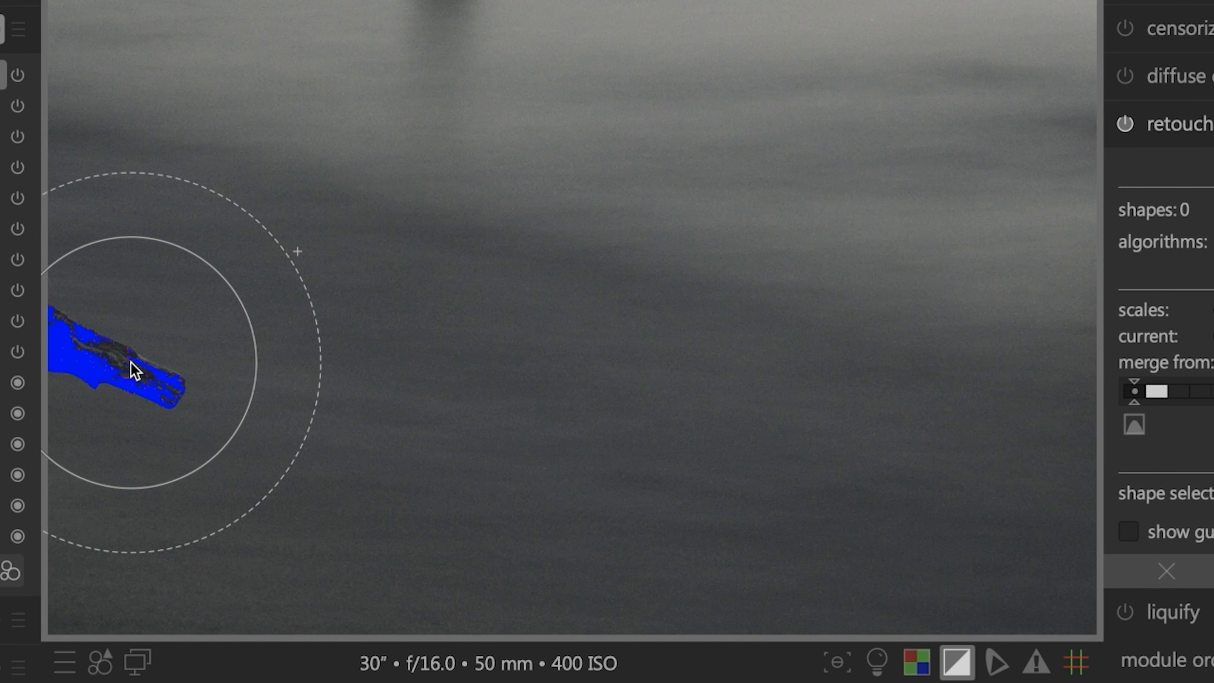
scroll(115, 361, "down", 1)
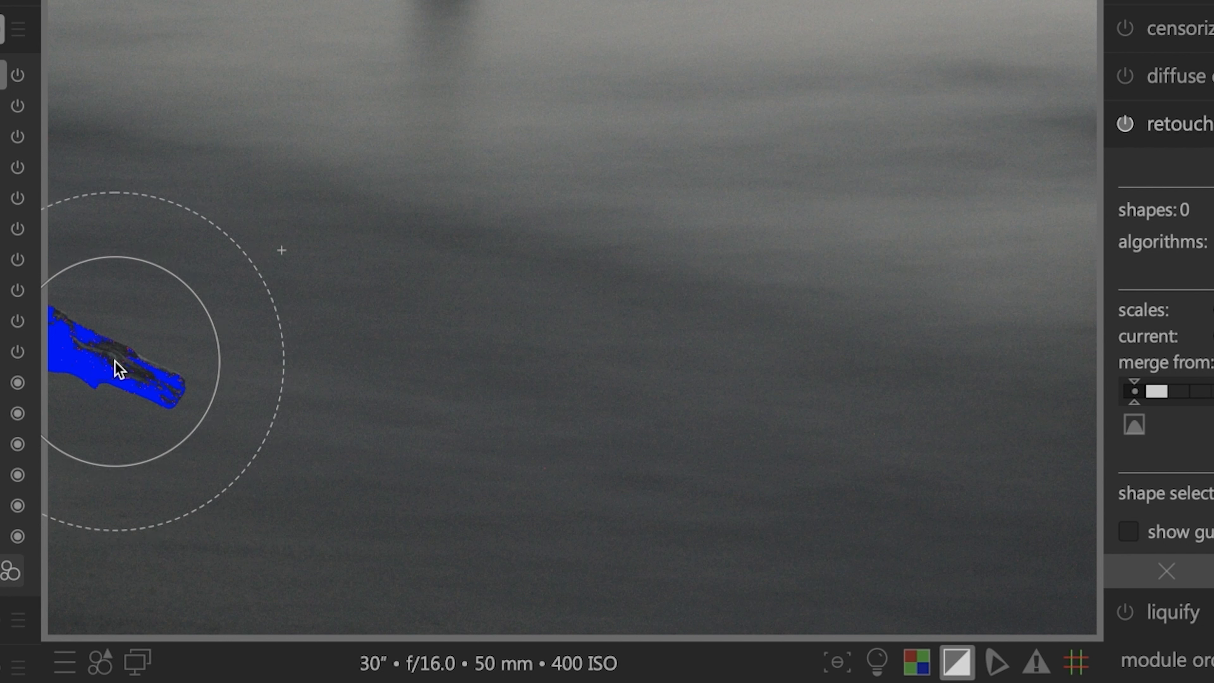
scroll(114, 361, "down", 2)
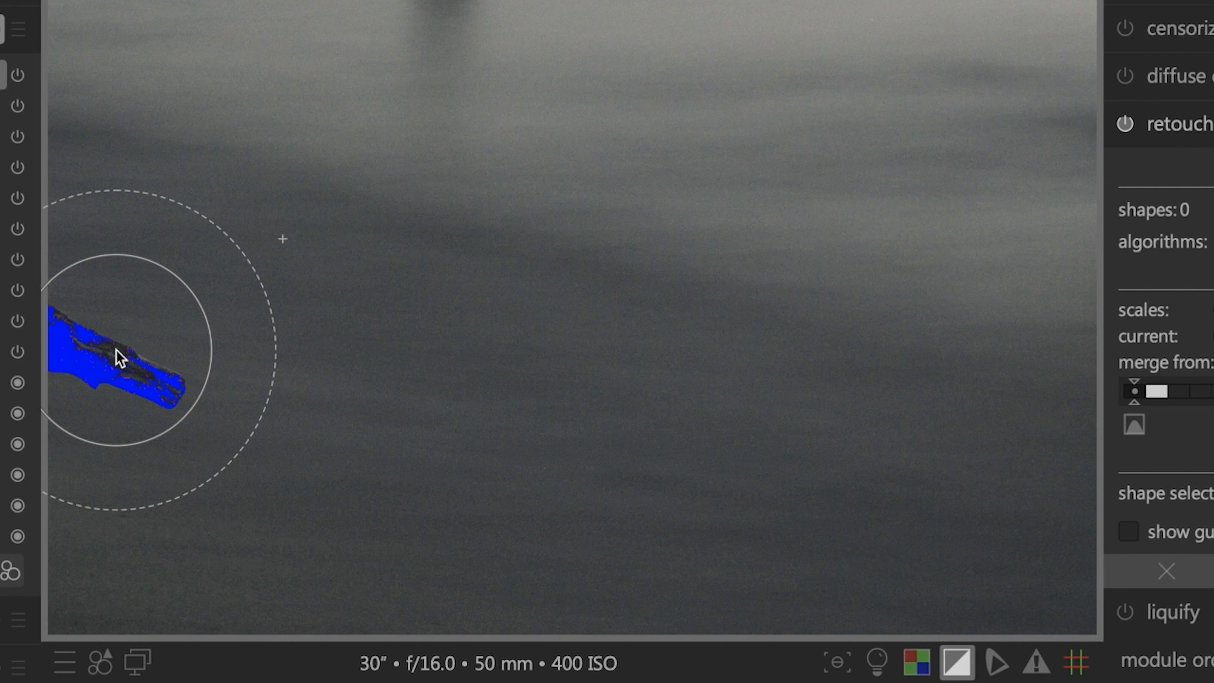
left_click(117, 352)
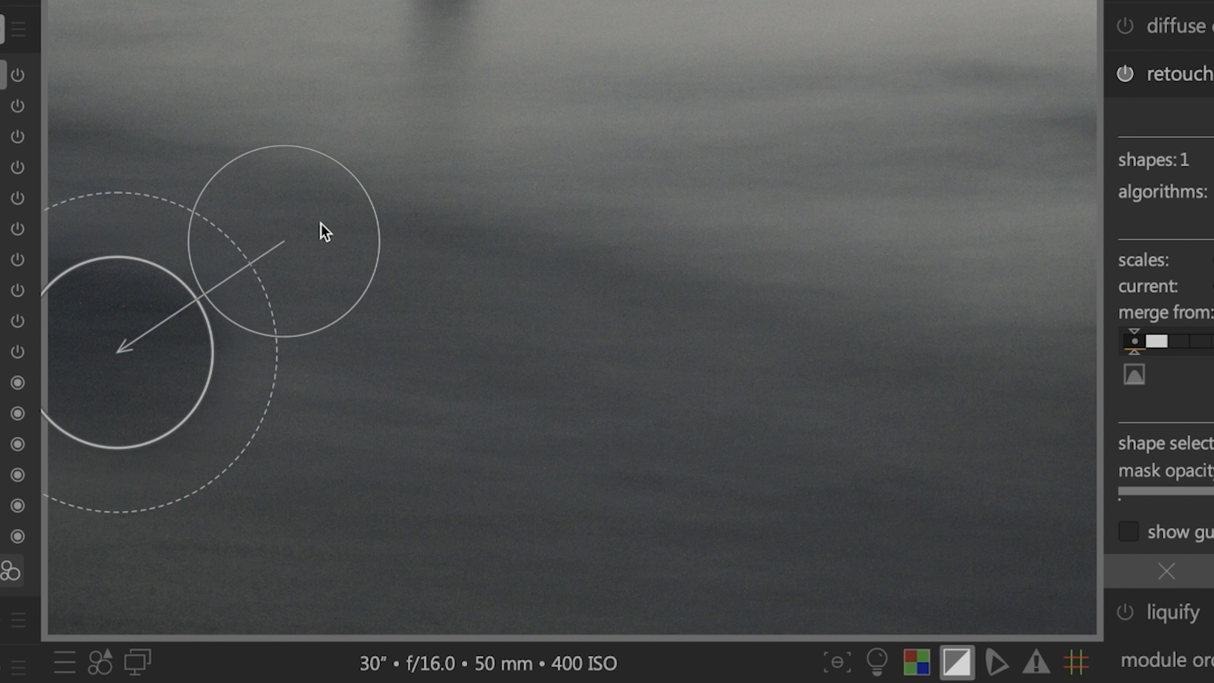
mouse_move(322, 234)
left_mouse_down()
mouse_move(387, 304)
mouse_move(433, 411)
left_mouse_up()
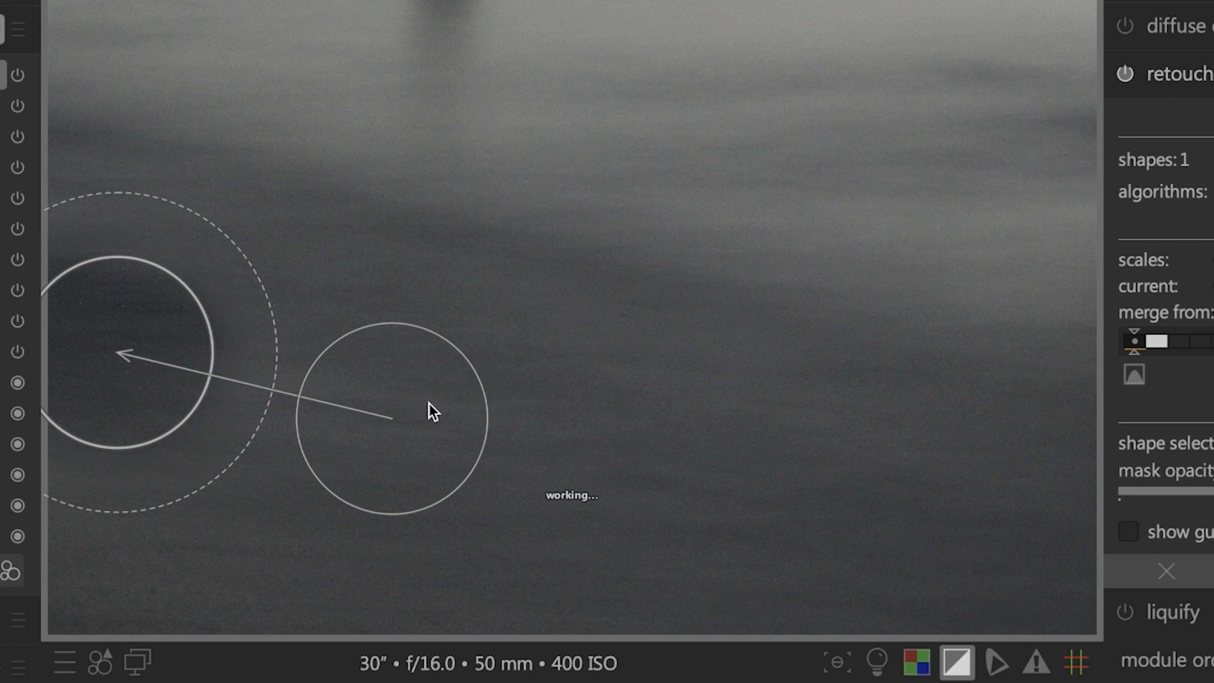
left_click_drag(429, 404, 462, 404)
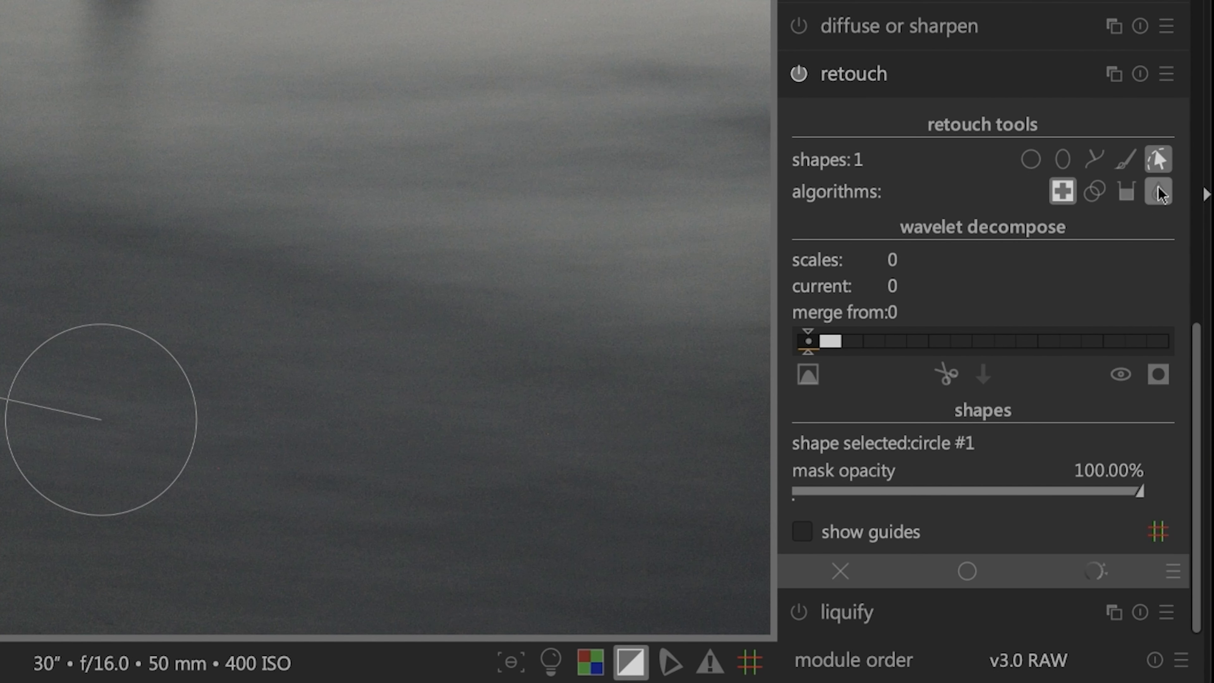
Hide and show the retouch shape overlay to check the repair, and enlarge the feather of the healing circle
left_click(1160, 164)
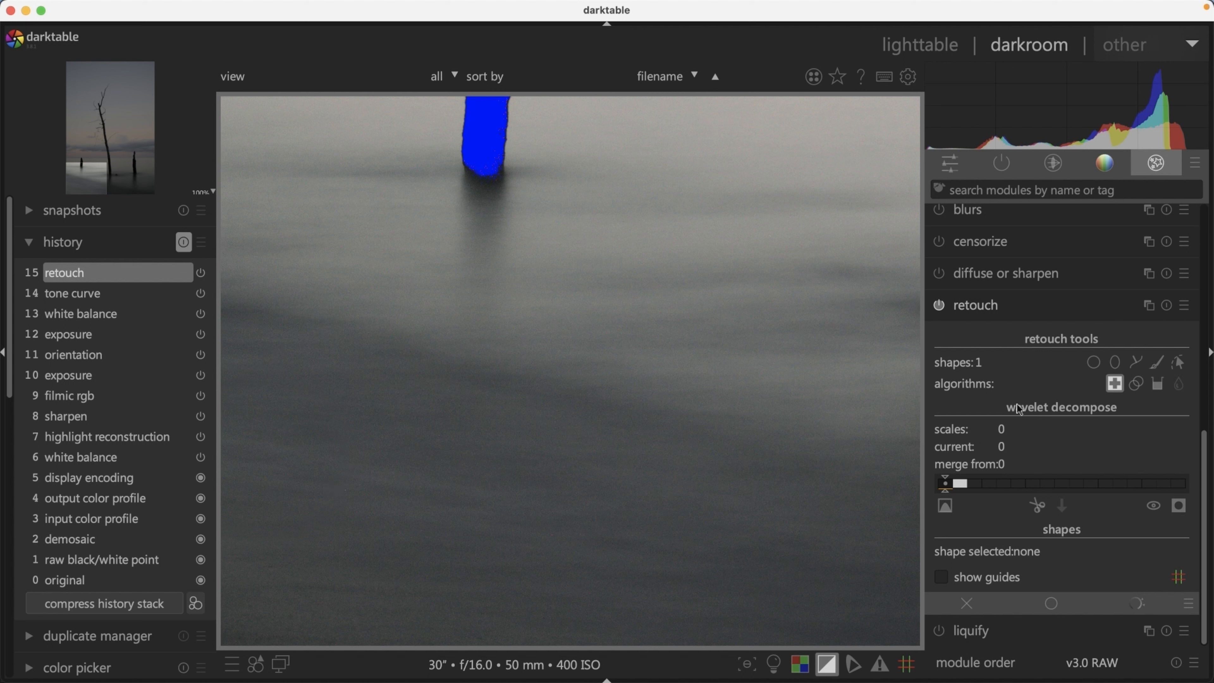
left_click(1179, 362)
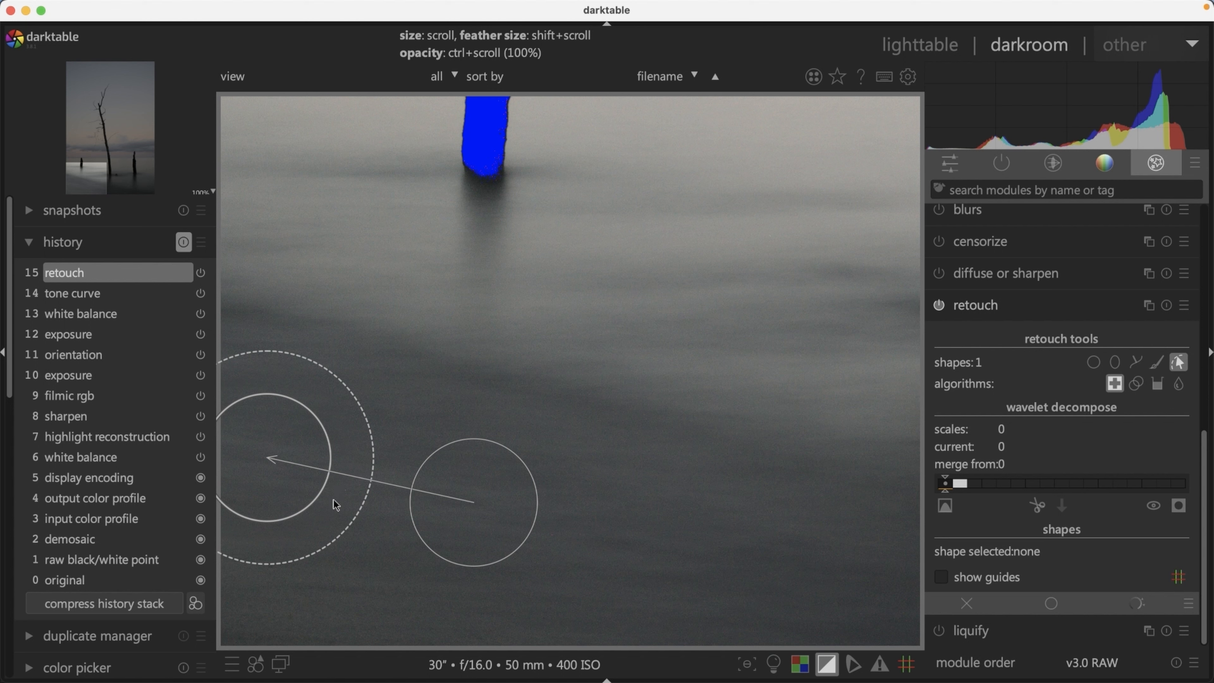
scroll(334, 502, "up", 8, "shift")
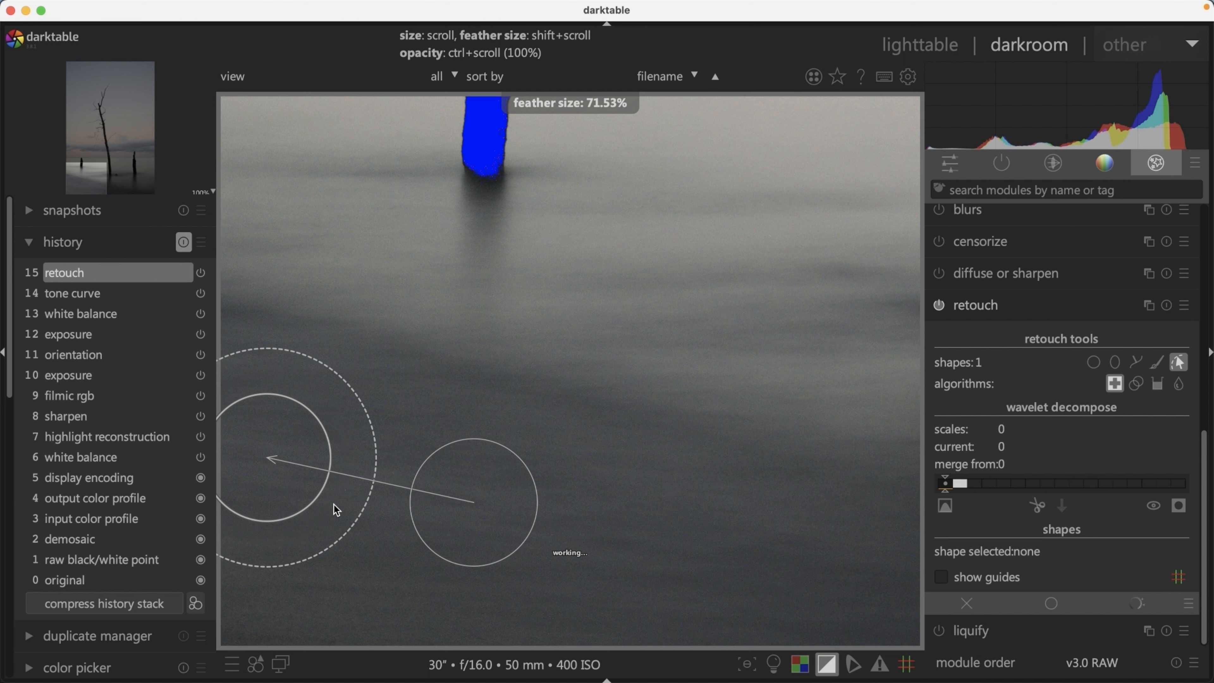
scroll(334, 505, "up", 10, "shift")
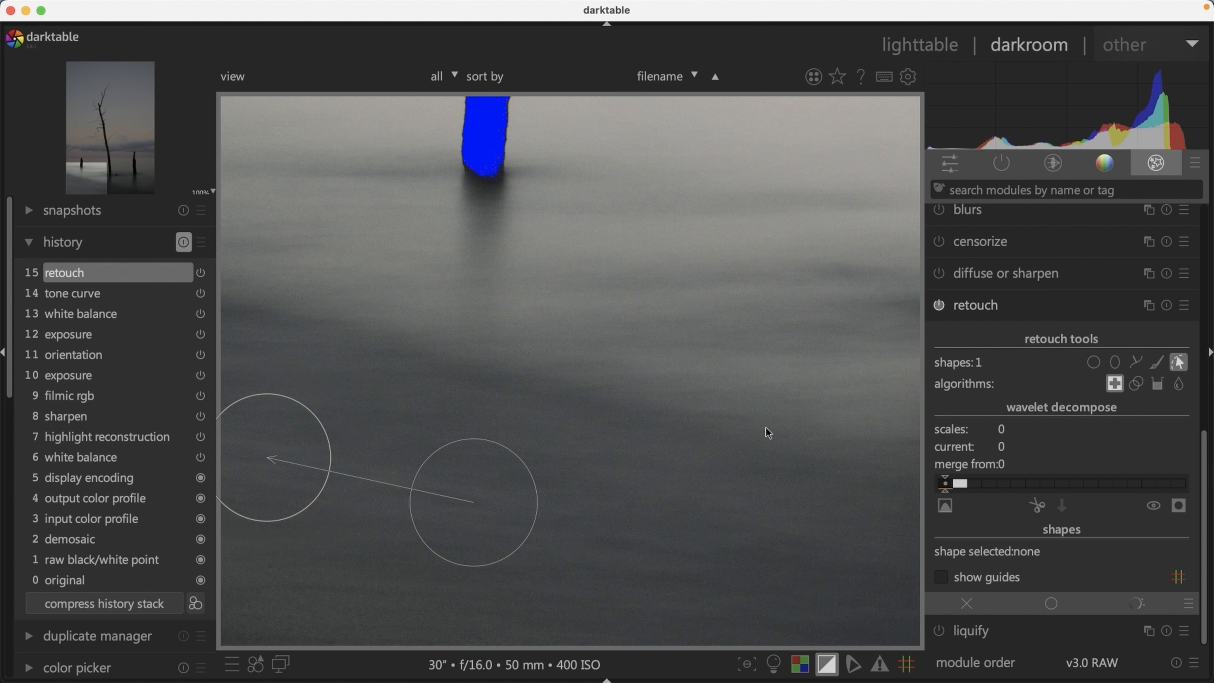
Search the processing modules for "noise"
left_click(1004, 190)
type("noise")
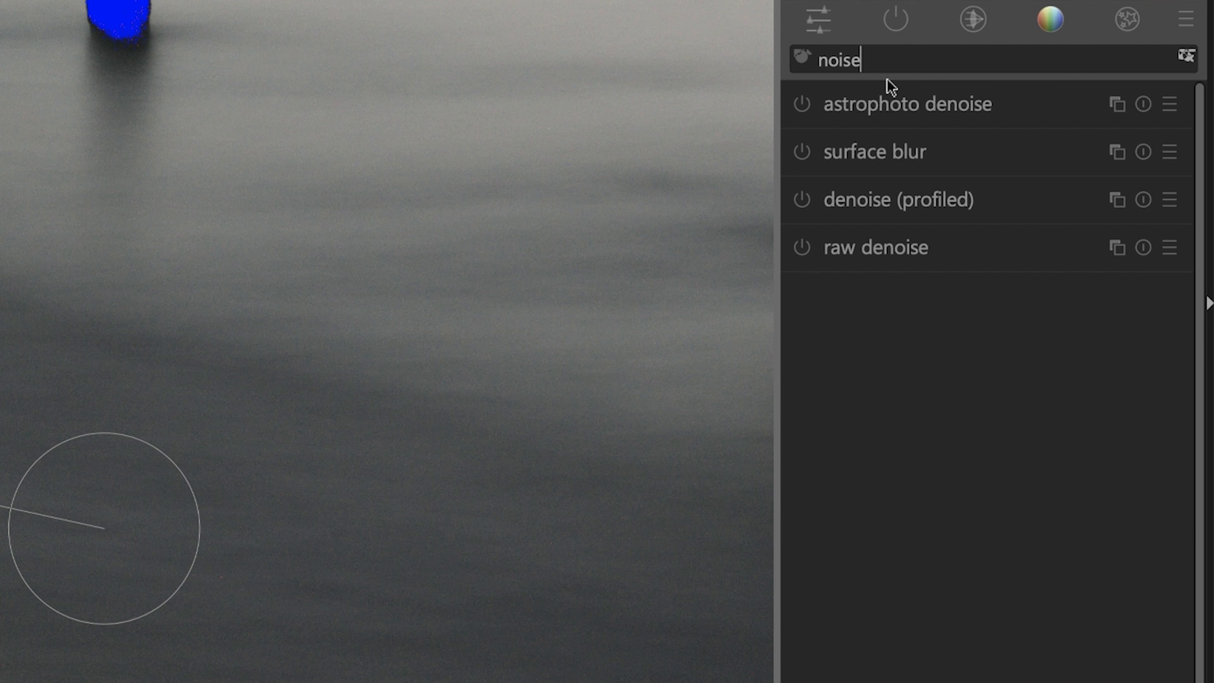